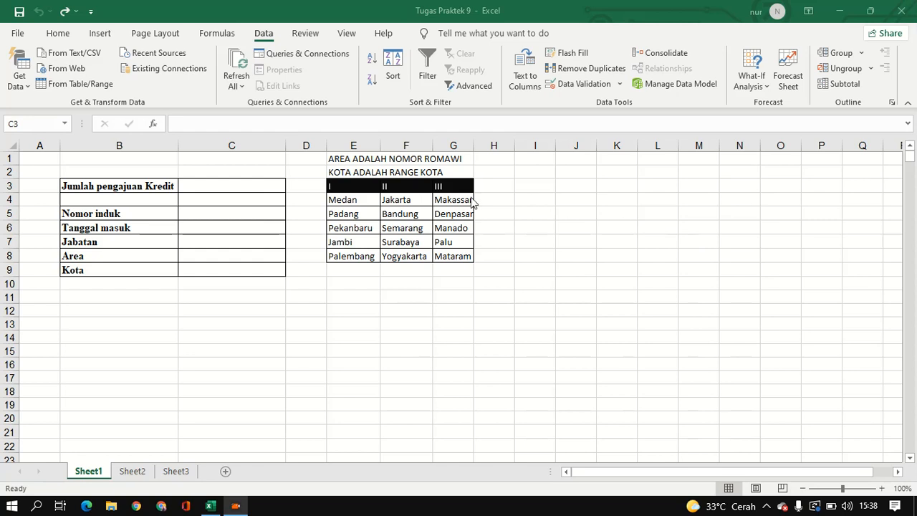
# Set up data validation for cell C3 allowing only whole numbers between 10000000 and 100000000
pyautogui.click(228, 185)
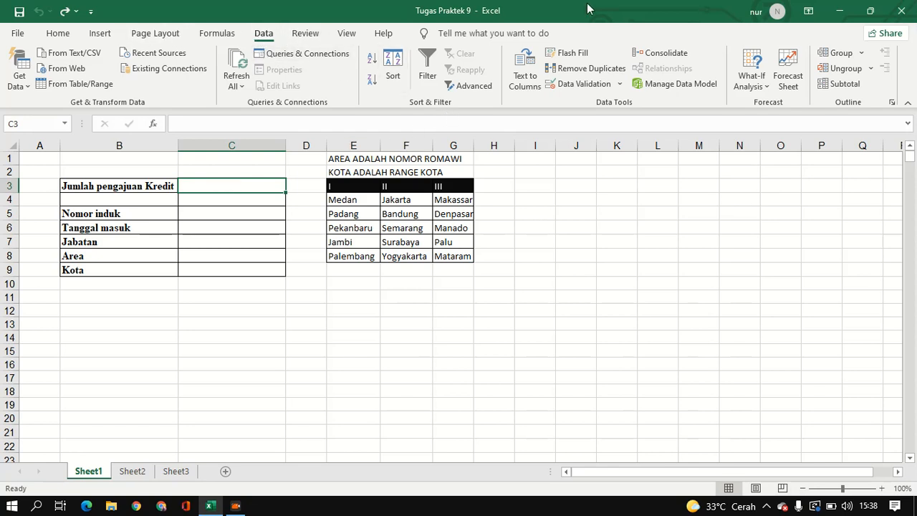
pyautogui.click(601, 90)
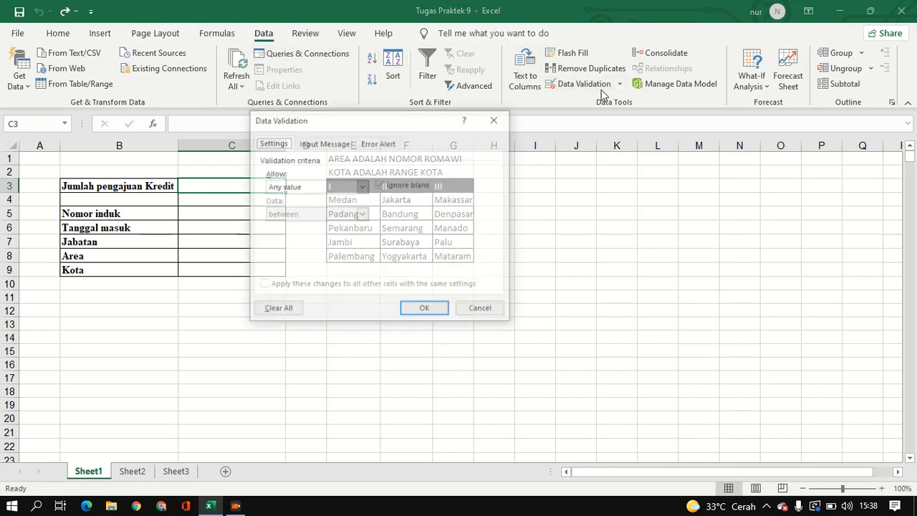
pyautogui.click(362, 186)
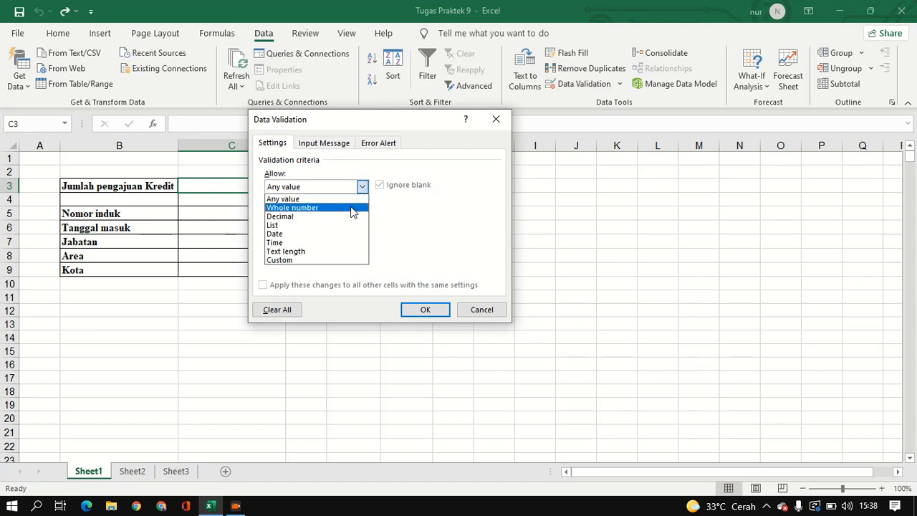
pyautogui.click(351, 207)
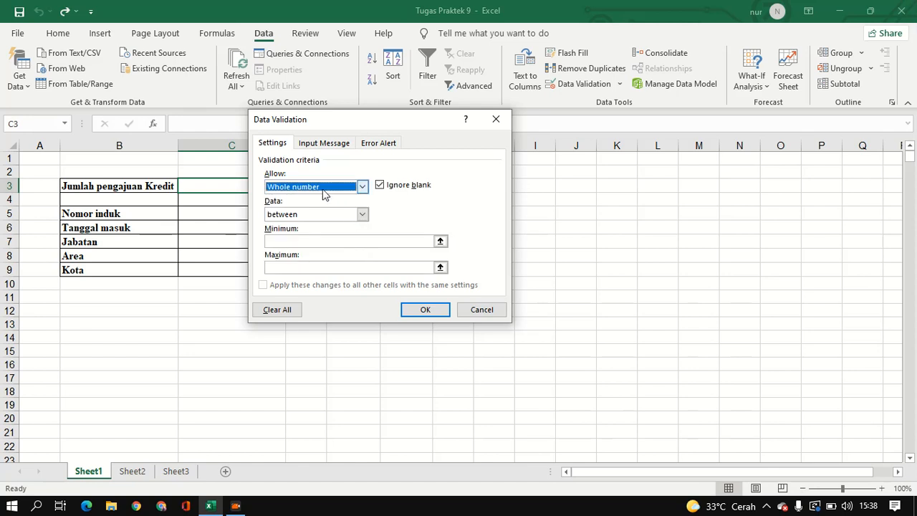
pyautogui.click(352, 240)
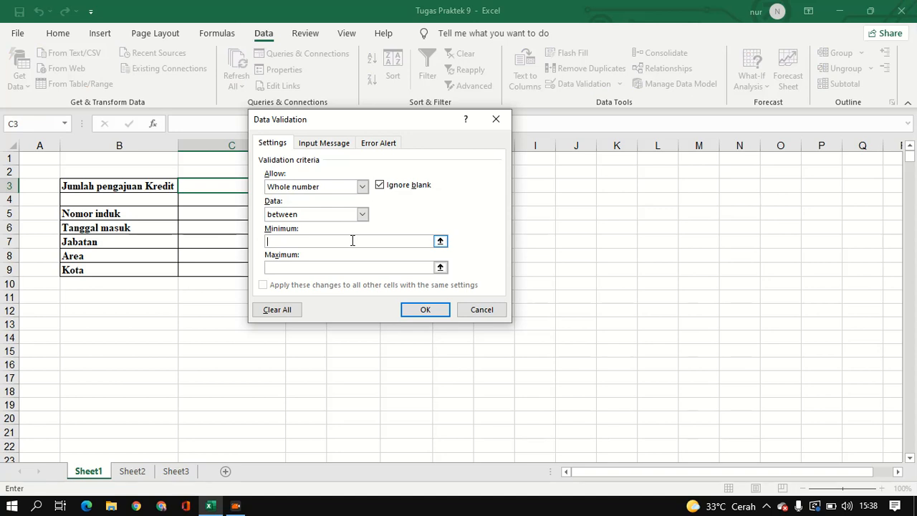
pyautogui.write('10000000')
pyautogui.click(352, 269)
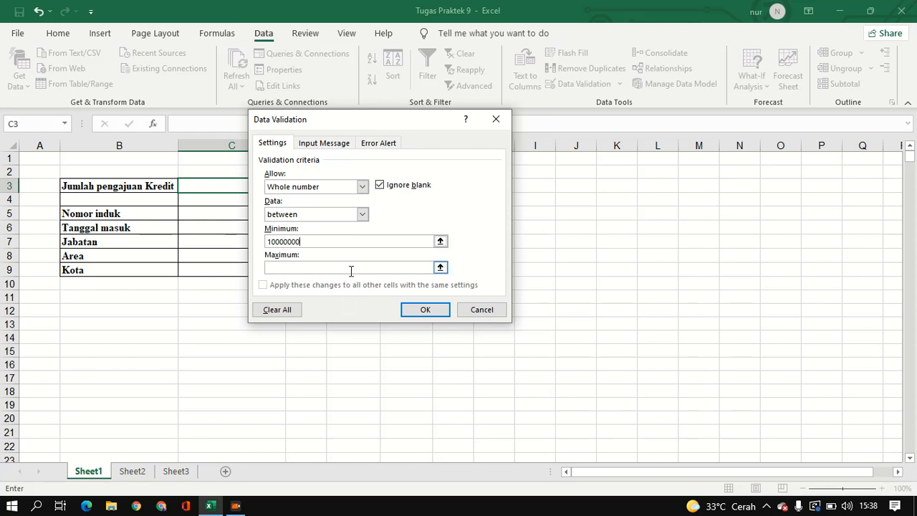
pyautogui.write('100000000')
# Give the C3 validation an input message titled "PETUNJUK PENGISIAN" with the text "Isi dengan angka 10 juta s/d 100 juta"
pyautogui.click(338, 145)
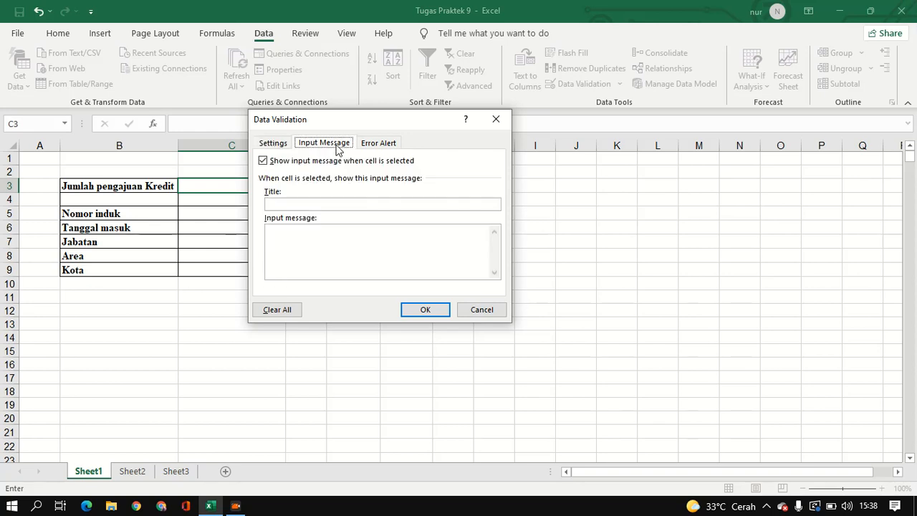
pyautogui.click(320, 200)
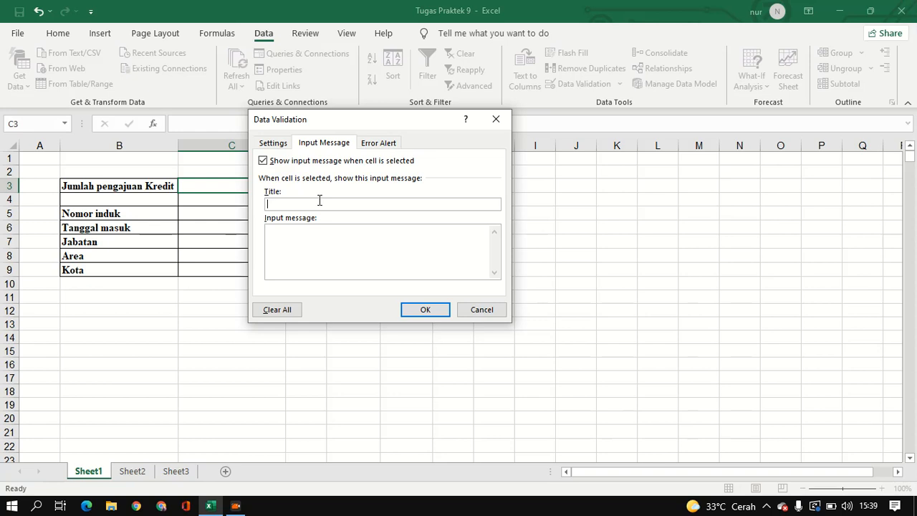
pyautogui.write('PETUNJUK PENGISIAN')
pyautogui.click(319, 235)
pyautogui.write('I')
pyautogui.press('capslock')
pyautogui.write('si dengan angka')
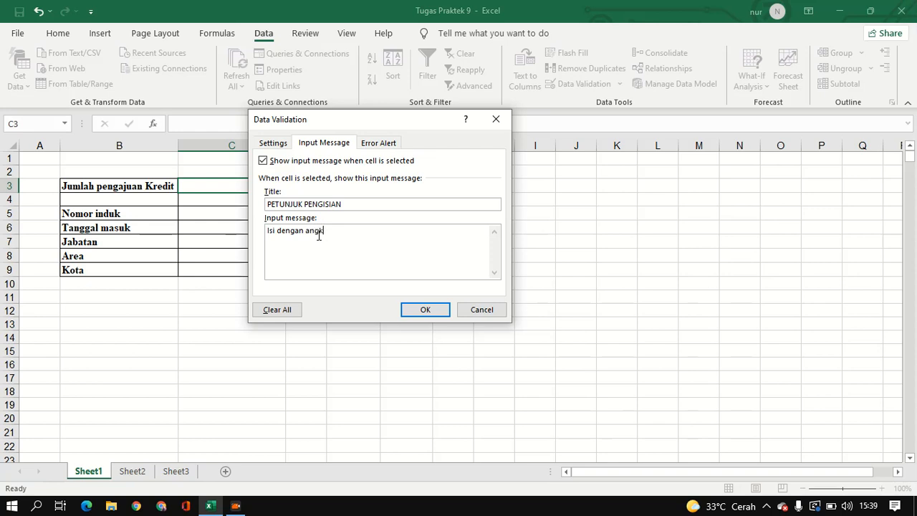
pyautogui.write(' 10 juta s/d 100 juta')
# Add a Stop error alert titled "Eror" with the message "Lihat petunjuk pengisian" and apply the validation to C3
pyautogui.click(379, 144)
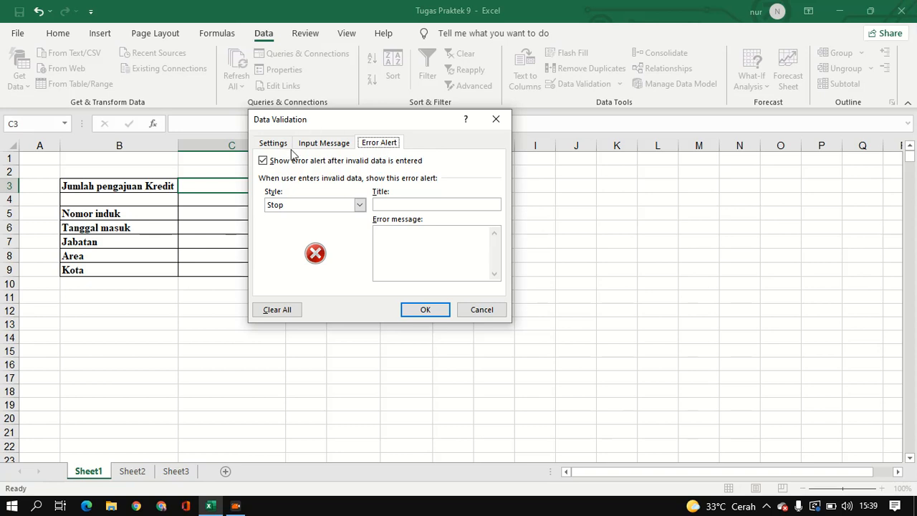
pyautogui.click(309, 208)
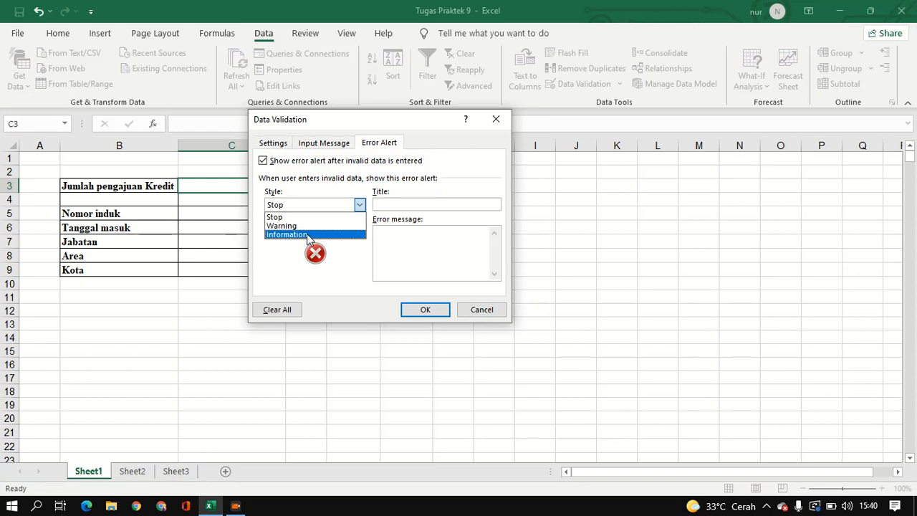
pyautogui.click(386, 204)
pyautogui.click(383, 202)
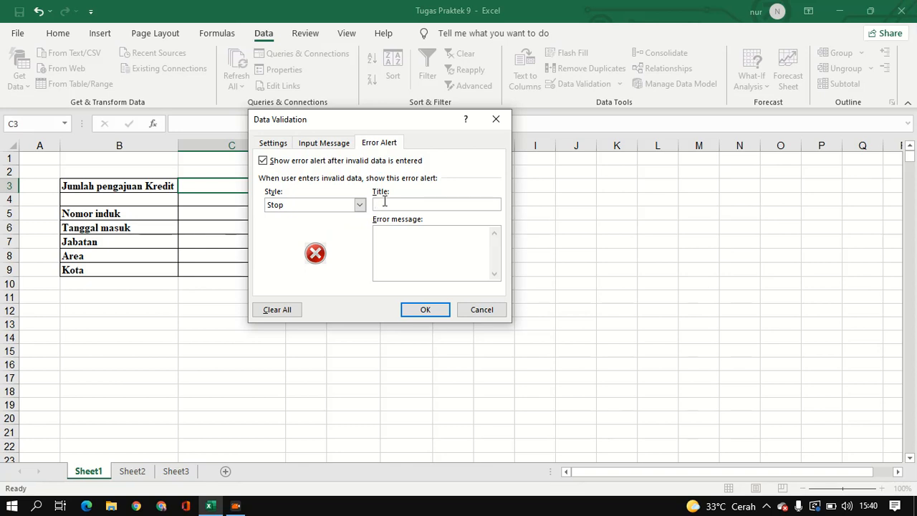
pyautogui.write('er')
pyautogui.press('BackSpace')
pyautogui.press('BackSpace')
pyautogui.write('Error')
pyautogui.click(386, 235)
pyautogui.write('Lihat petunjuk pengisian')
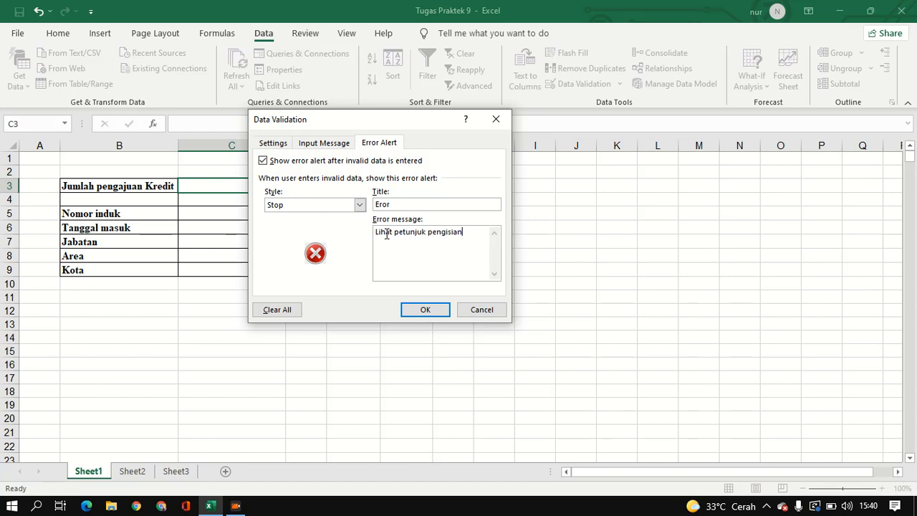
pyautogui.click(430, 308)
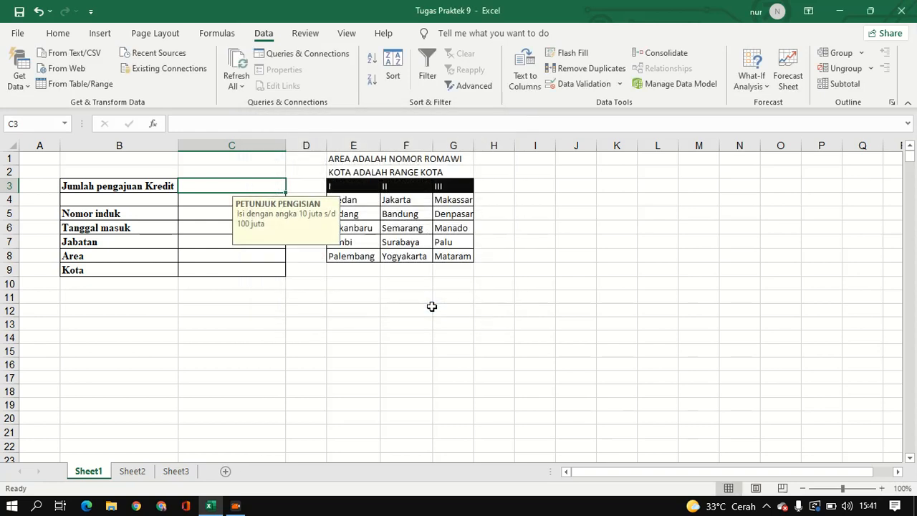
# Check the input message on cell C3 and enter 12000000 as the Jumlah pengajuan Kredit
pyautogui.click(219, 212)
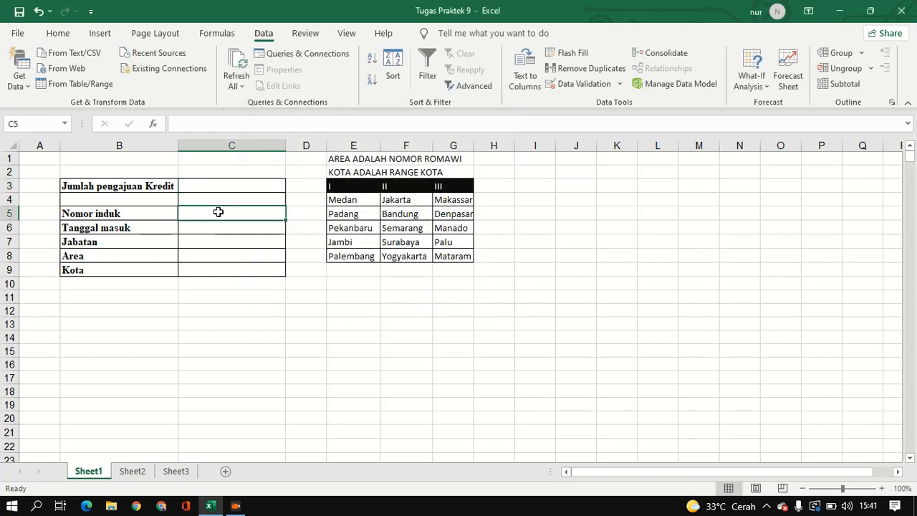
pyautogui.click(232, 232)
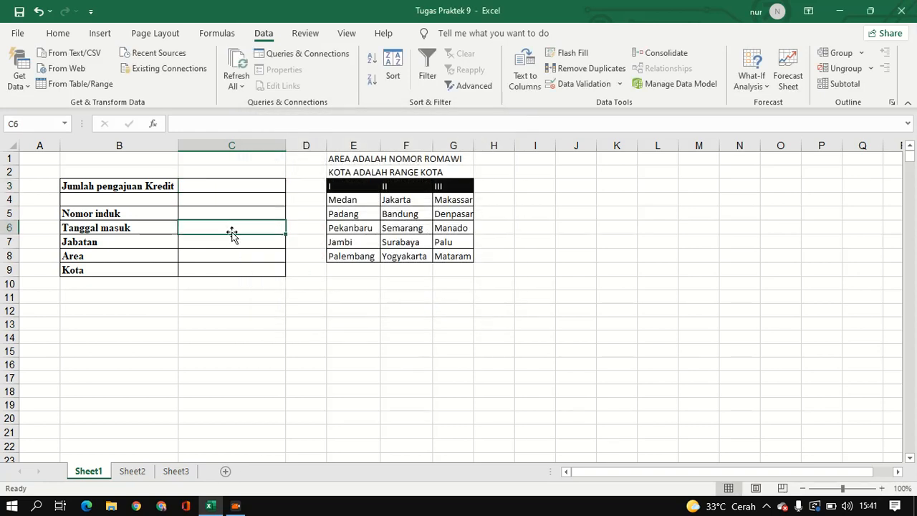
pyautogui.click(218, 188)
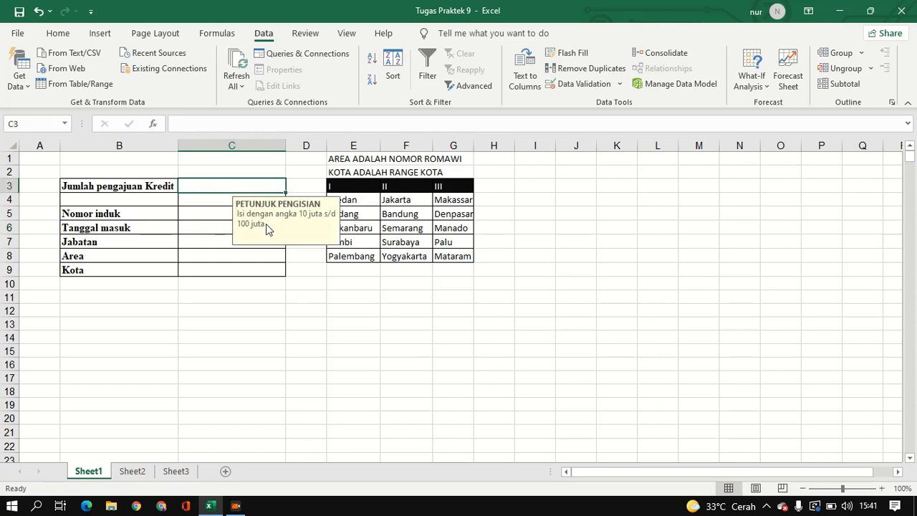
pyautogui.doubleClick(204, 188)
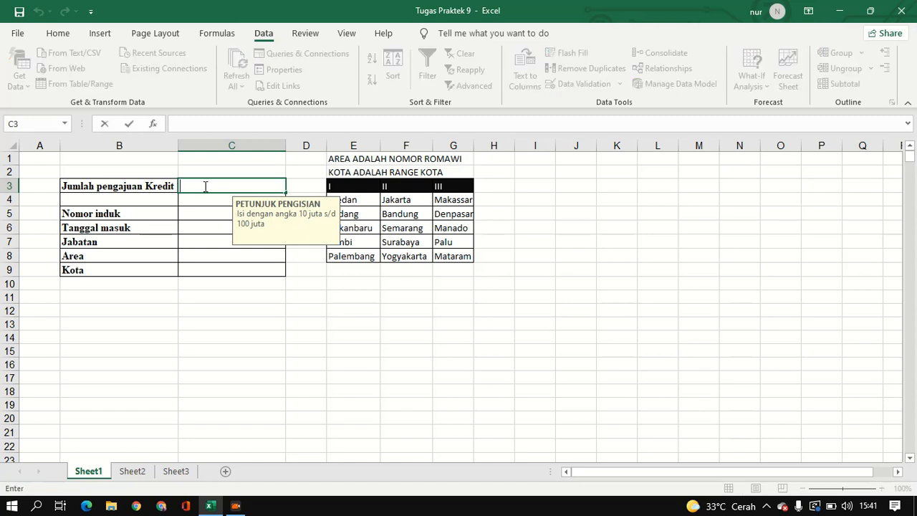
pyautogui.write('12000000')
pyautogui.press('Return')
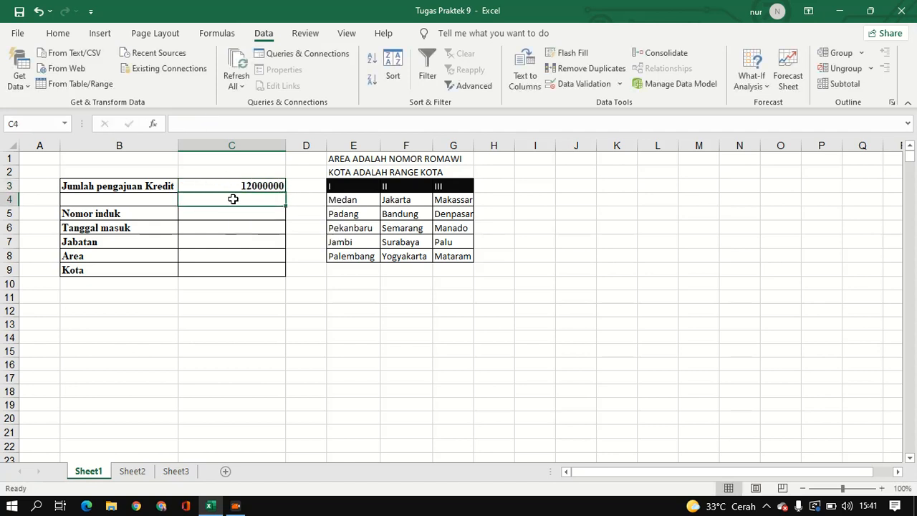
# Test the C3 validation by trying the value 132000000, and retry with 12000000
pyautogui.click(258, 183)
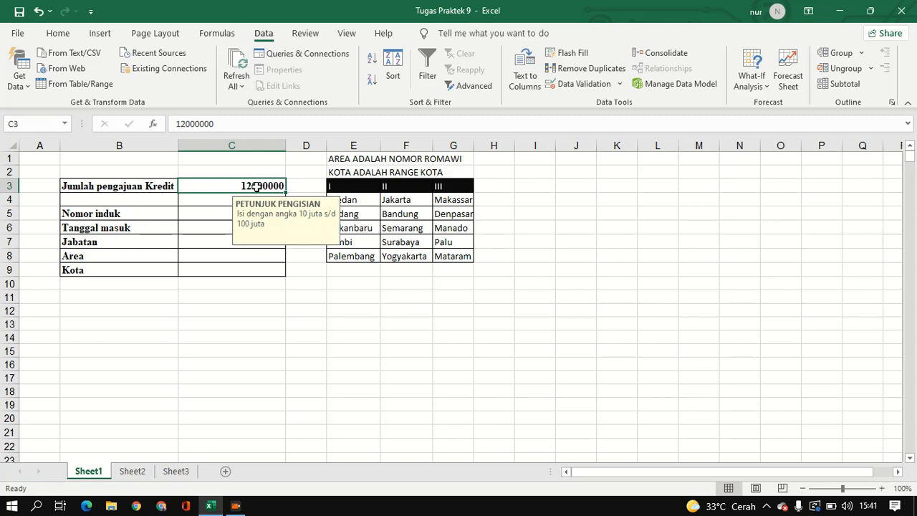
pyautogui.doubleClick(250, 185)
pyautogui.write('3')
pyautogui.press('Return')
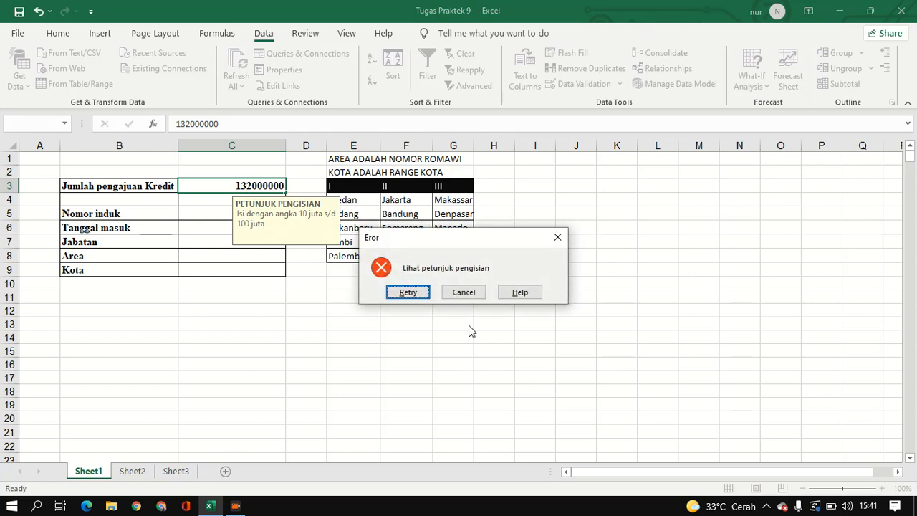
pyautogui.click(419, 292)
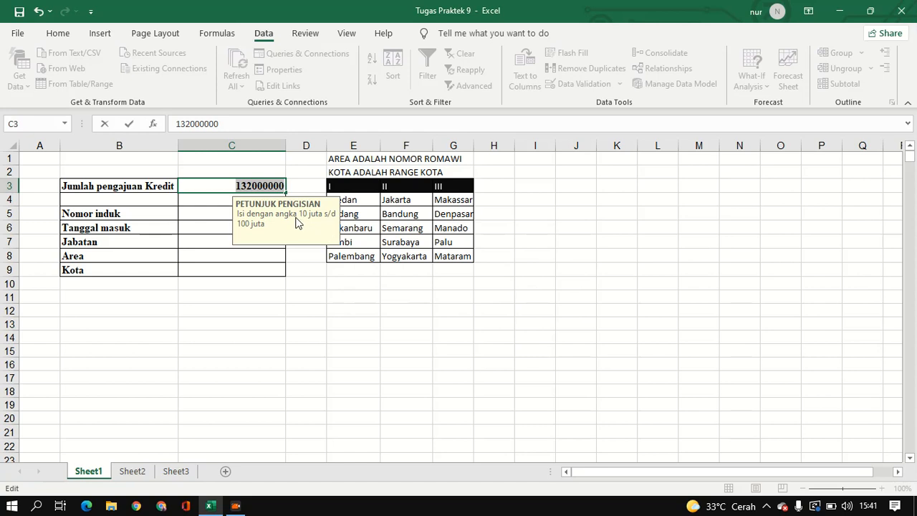
pyautogui.write('12000000')
pyautogui.press('Return')
# Set up data validation for the Nomor induk cell C5 requiring a text length equal to 5
pyautogui.click(238, 216)
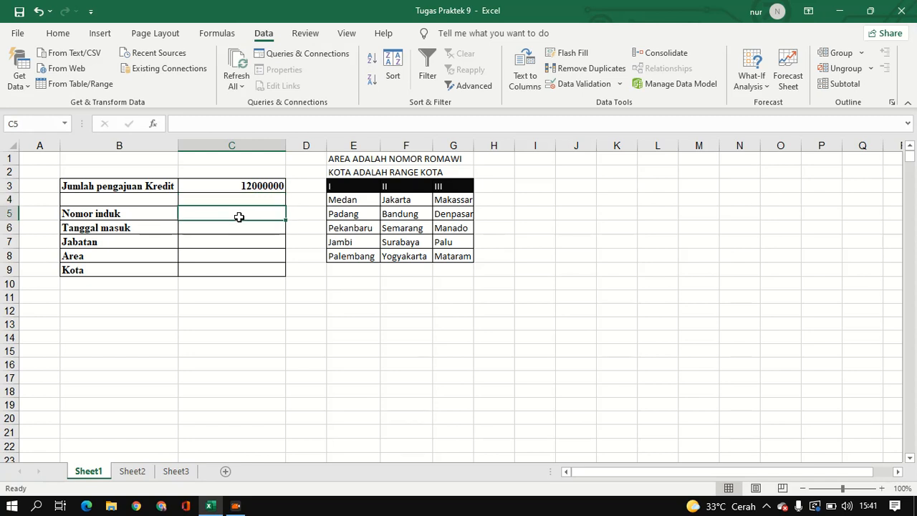
pyautogui.click(554, 83)
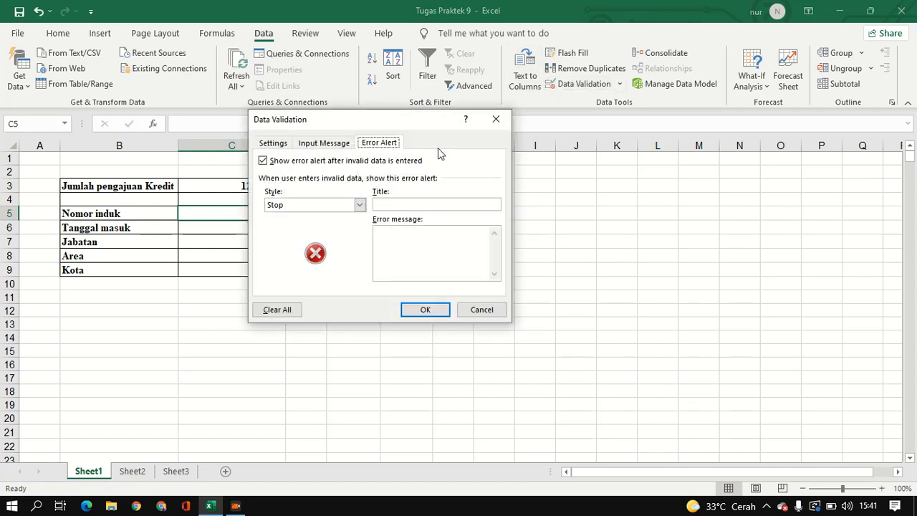
pyautogui.click(349, 207)
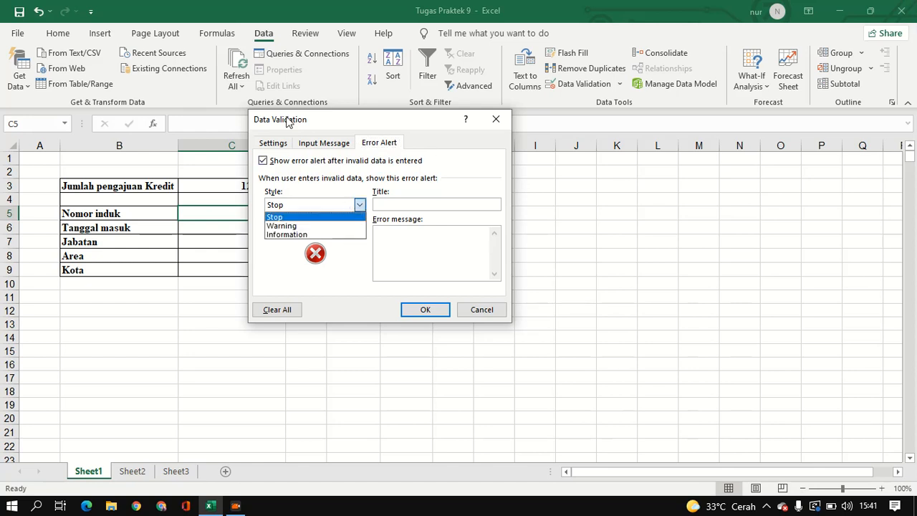
pyautogui.click(278, 144)
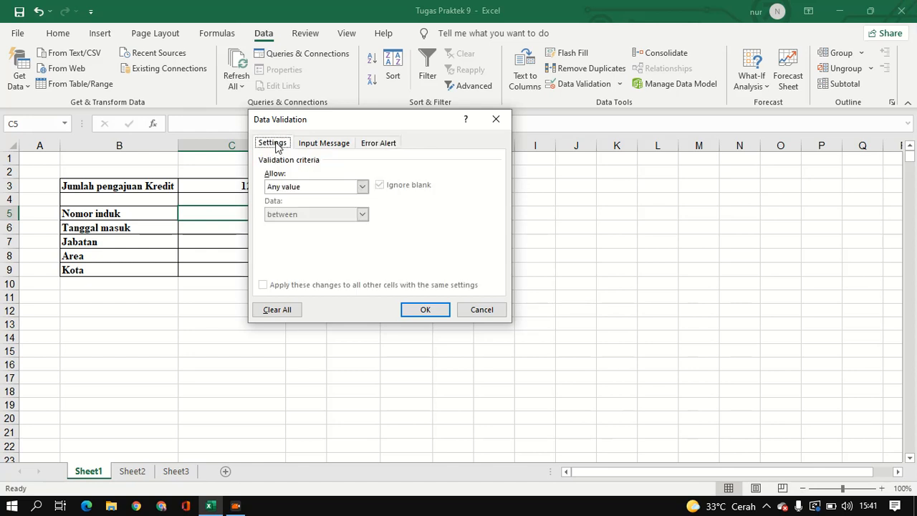
pyautogui.click(322, 189)
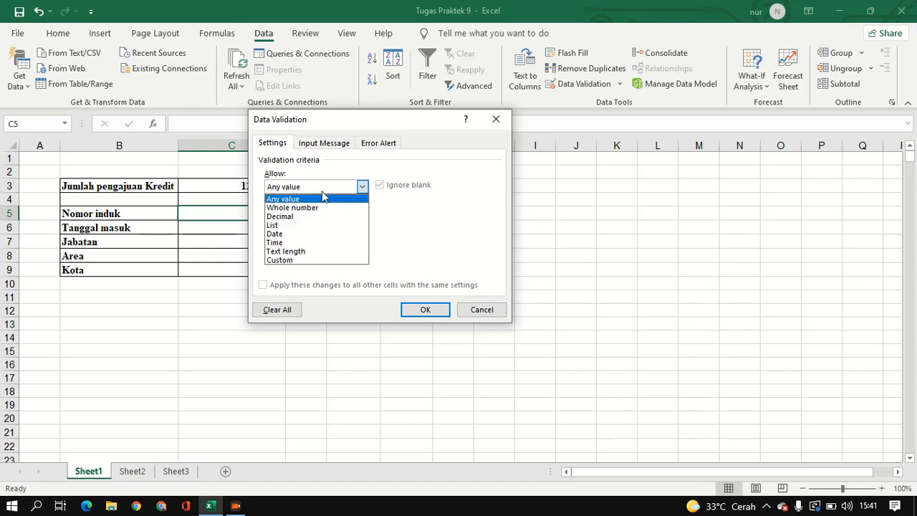
pyautogui.click(310, 251)
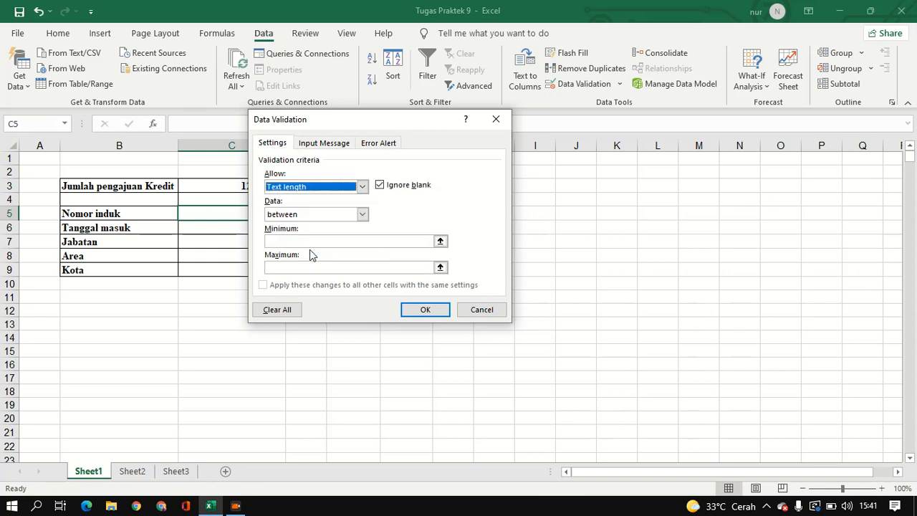
pyautogui.click(355, 219)
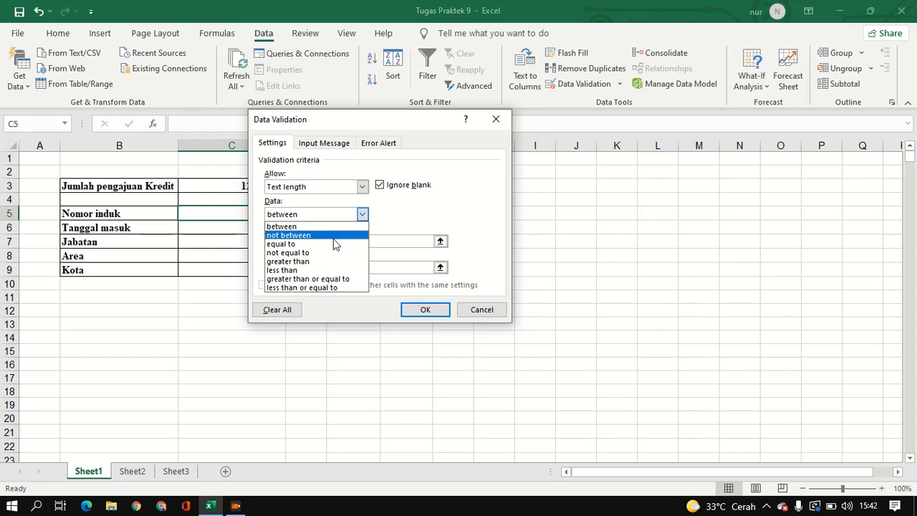
pyautogui.click(331, 244)
pyautogui.click(330, 243)
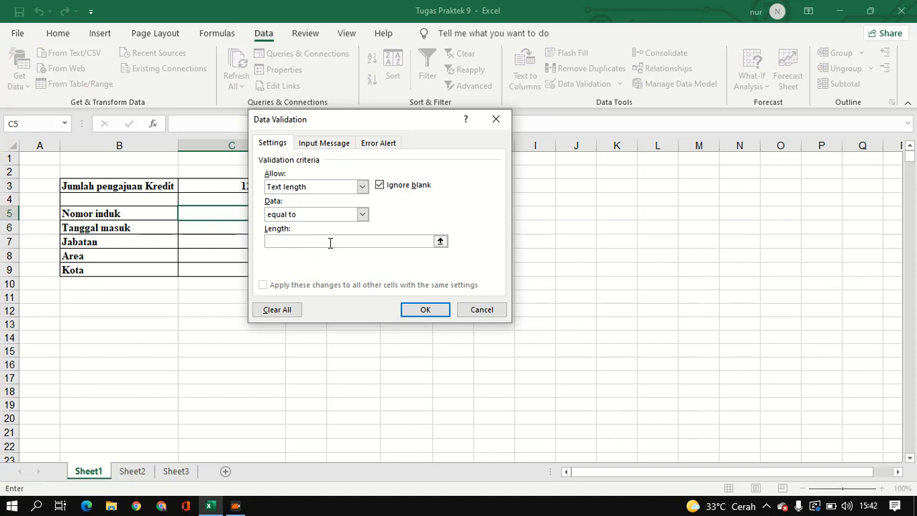
pyautogui.write('5')
# Add the input message "Nomor induk 5 digit" to the C5 validation, without a title
pyautogui.click(327, 145)
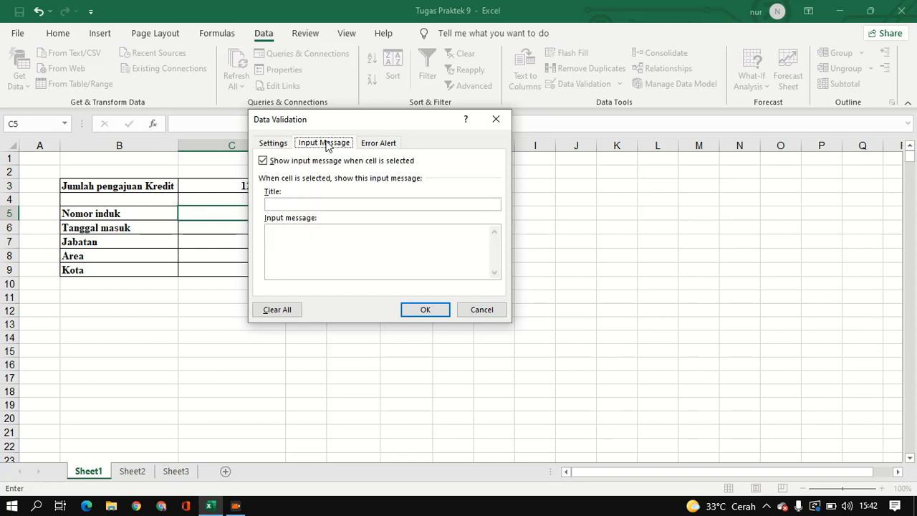
pyautogui.click(335, 244)
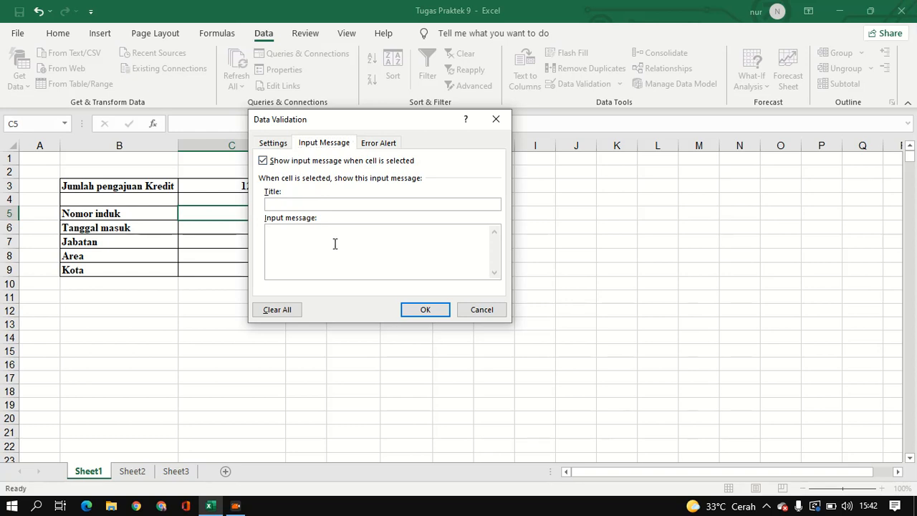
pyautogui.write('Nomor induk 5 digit')
# Add the Stop-style error message "Lihat Petunjuk pengisian" to the C5 validation without a title, and apply the rule
pyautogui.click(389, 142)
pyautogui.click(397, 235)
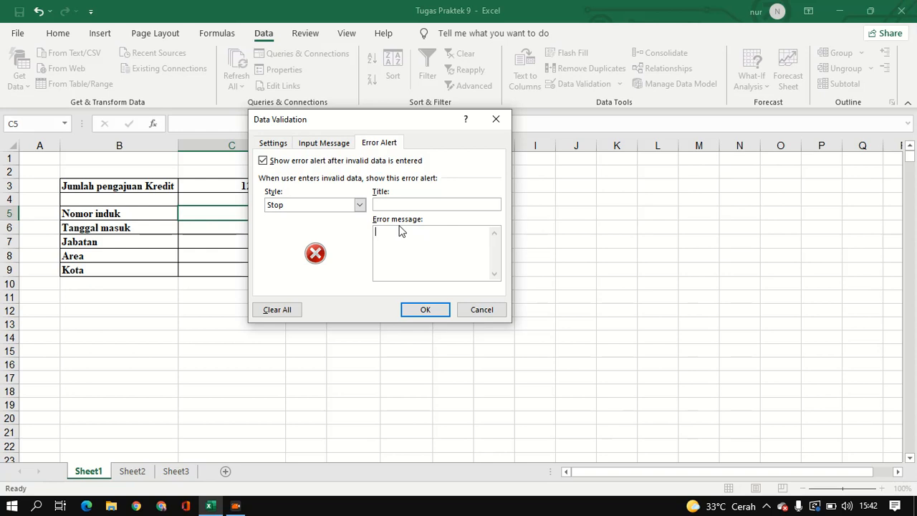
pyautogui.write('Lihat')
pyautogui.press('capslock')
pyautogui.press('capslock')
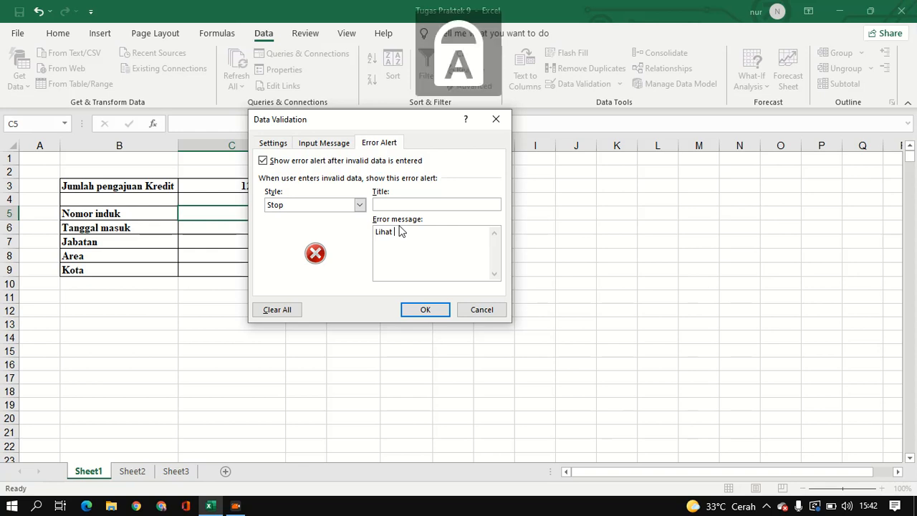
pyautogui.write('Petunjuk p')
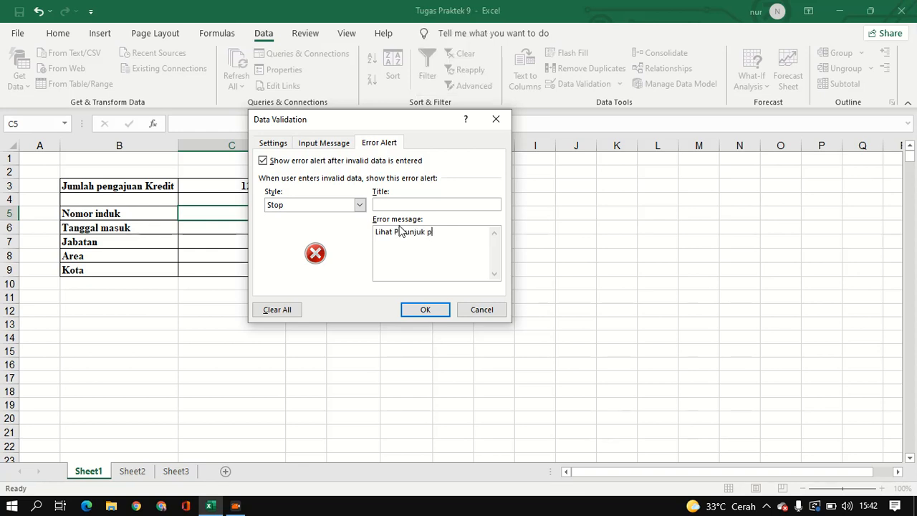
pyautogui.write('engisian')
pyautogui.click(425, 309)
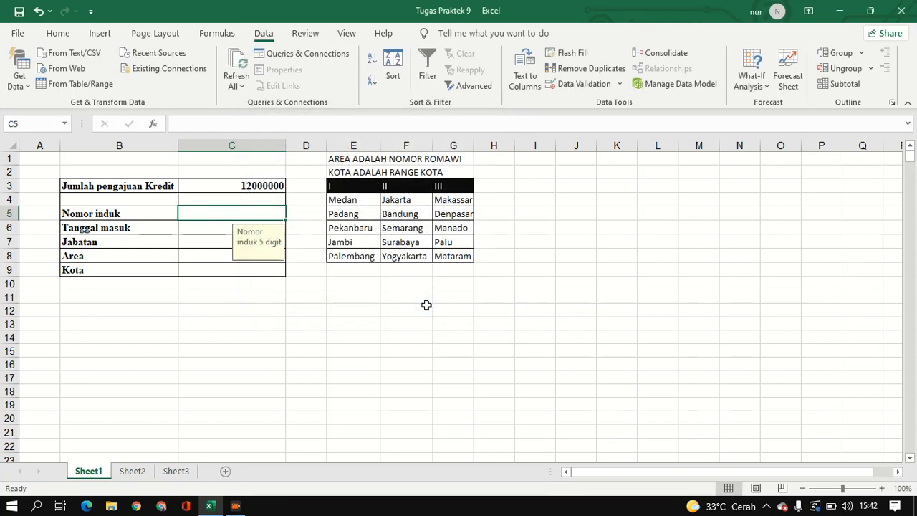
# Test the C5 validation with a six-digit Nomor induk, and retry with the number shortened to five digits
pyautogui.write('1')
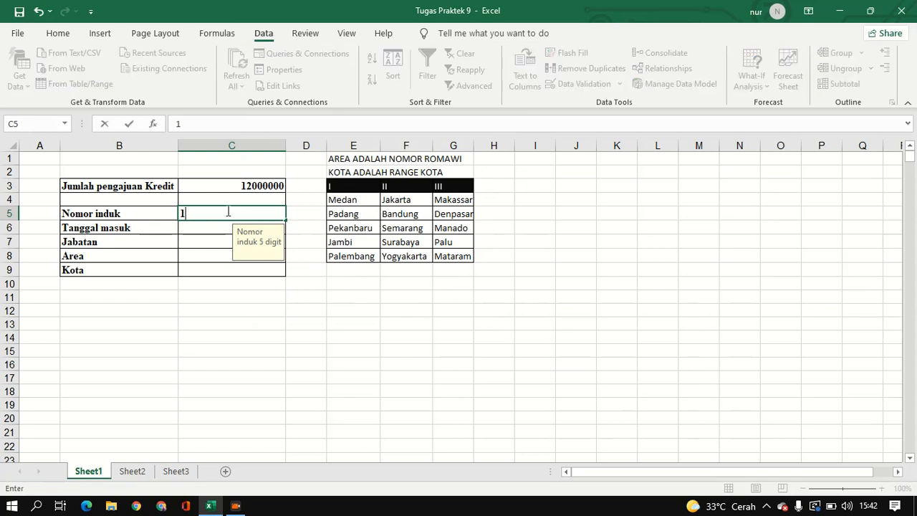
pyautogui.write('23456')
pyautogui.press('Return')
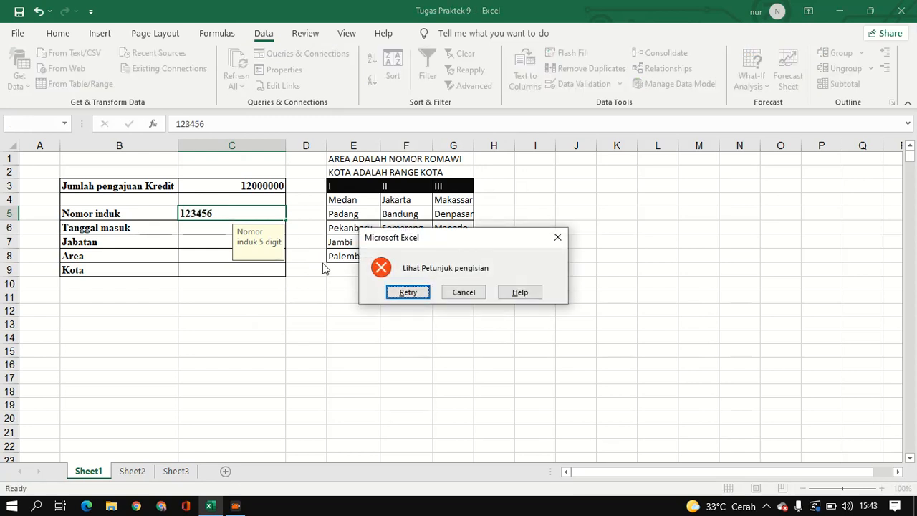
pyautogui.click(406, 292)
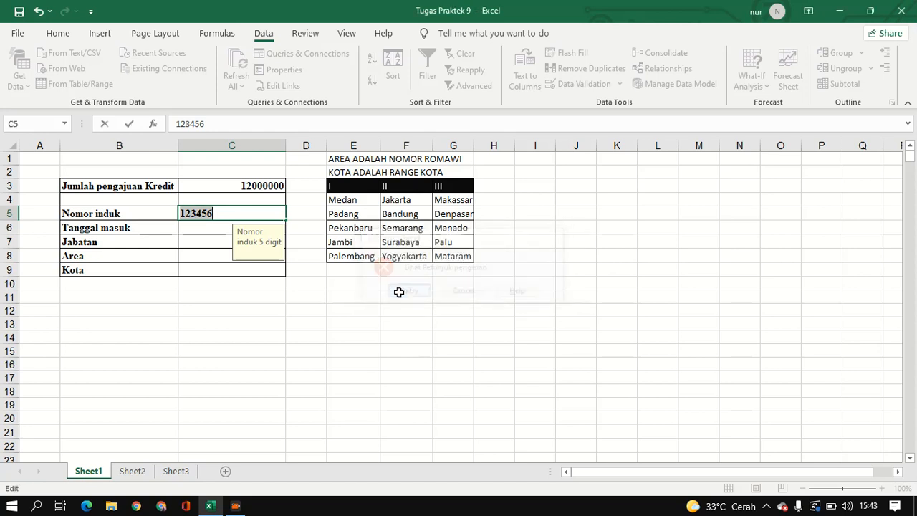
pyautogui.click(228, 210)
pyautogui.press('BackSpace')
pyautogui.press('Return')
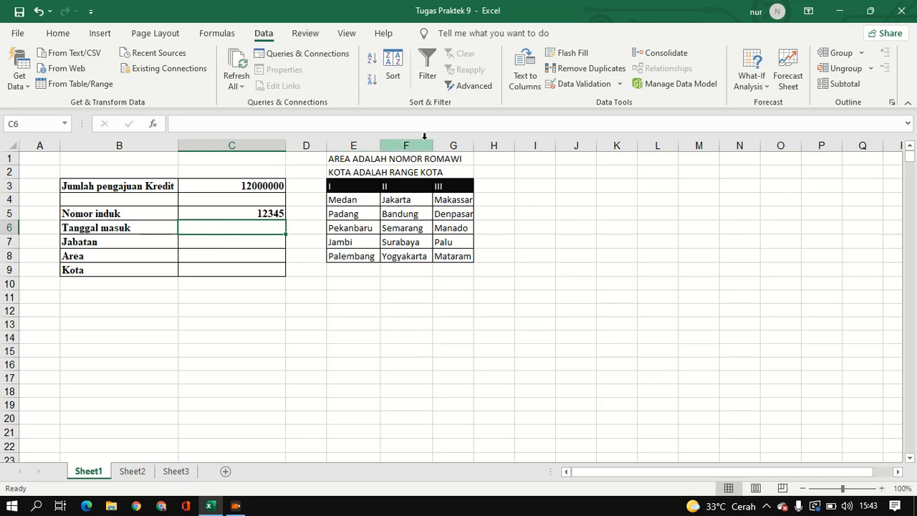
# Set up data validation for the Tanggal masuk cell C6 allowing only dates less than =TODAY()
pyautogui.click(558, 85)
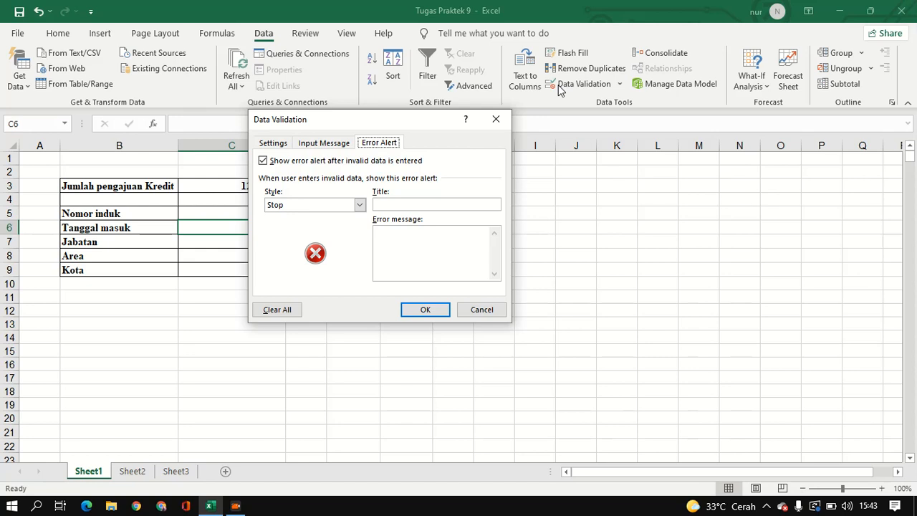
pyautogui.click(282, 145)
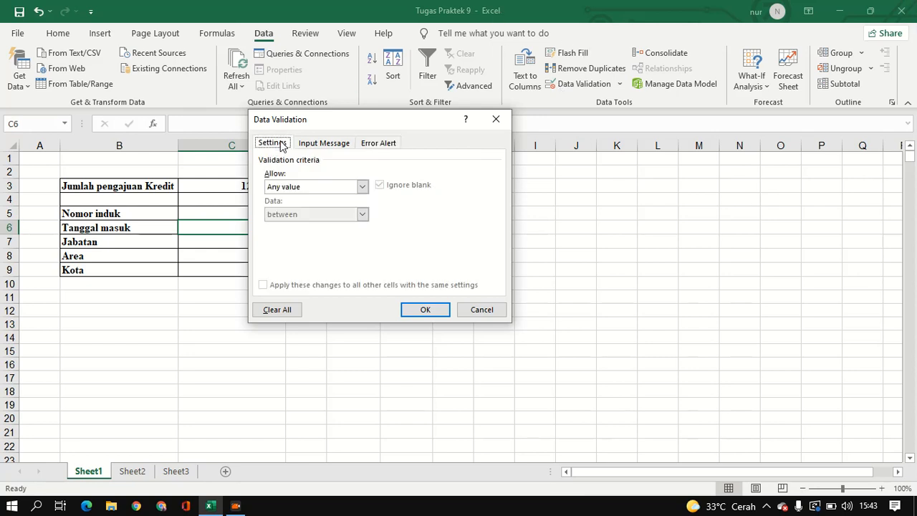
pyautogui.click(325, 191)
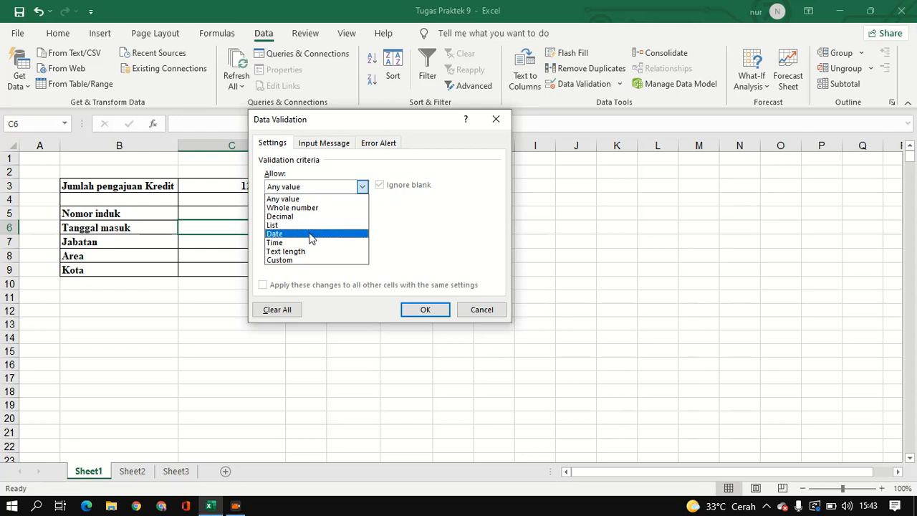
pyautogui.click(310, 235)
pyautogui.click(334, 217)
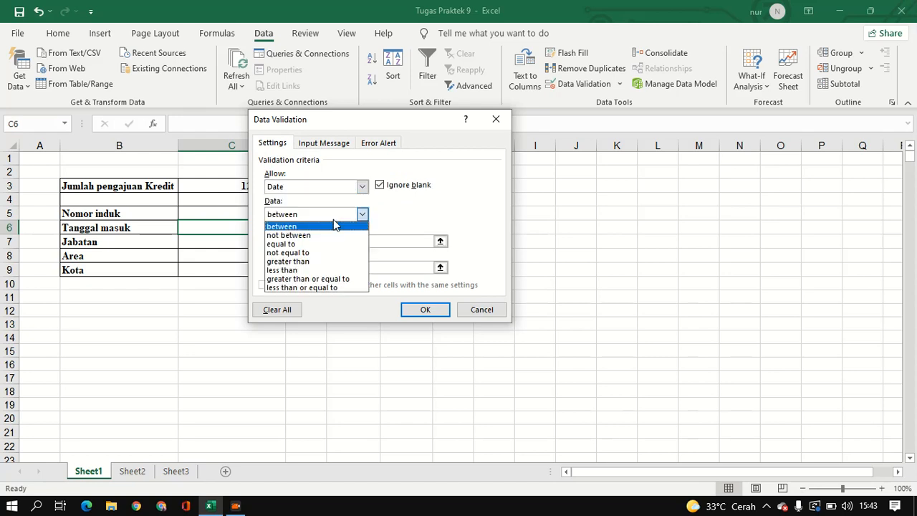
pyautogui.click(324, 272)
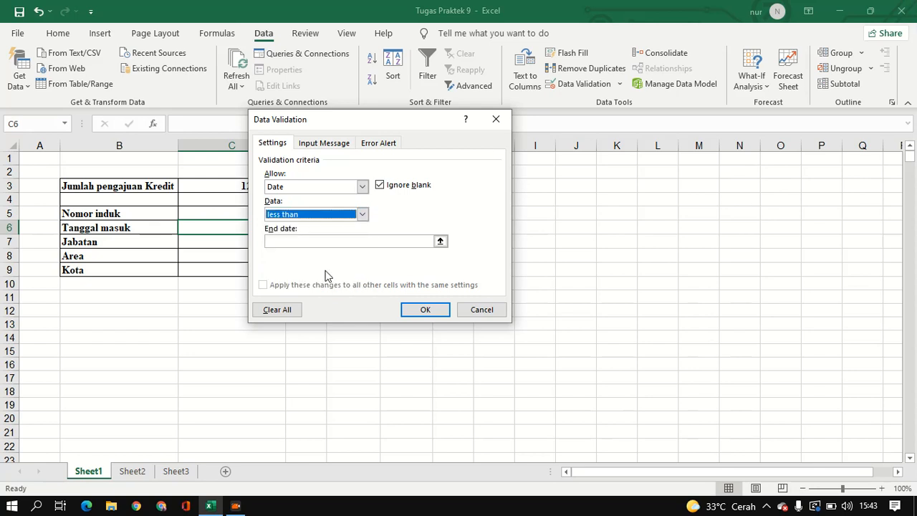
pyautogui.click(355, 239)
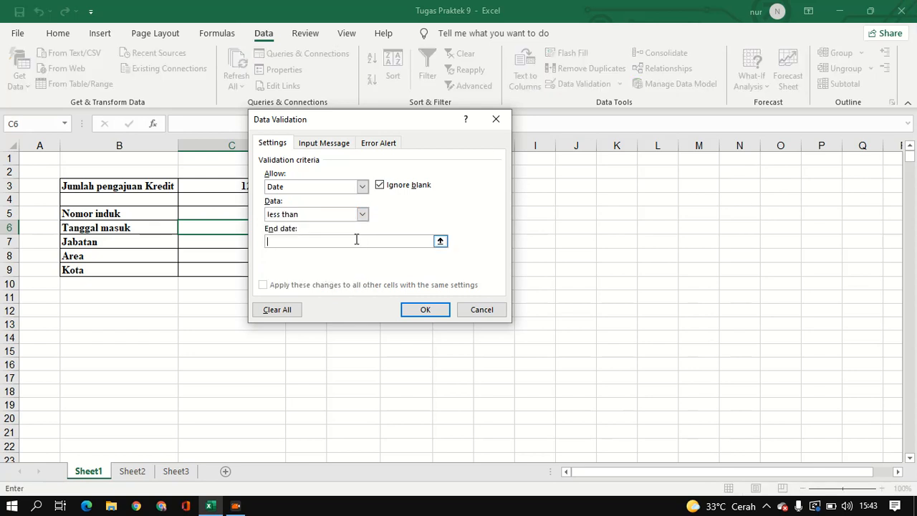
pyautogui.write('=today()')
pyautogui.click(437, 311)
# Test the C6 validation by trying the date 11/12/2021, and discard the entry
pyautogui.click(235, 243)
pyautogui.click(234, 227)
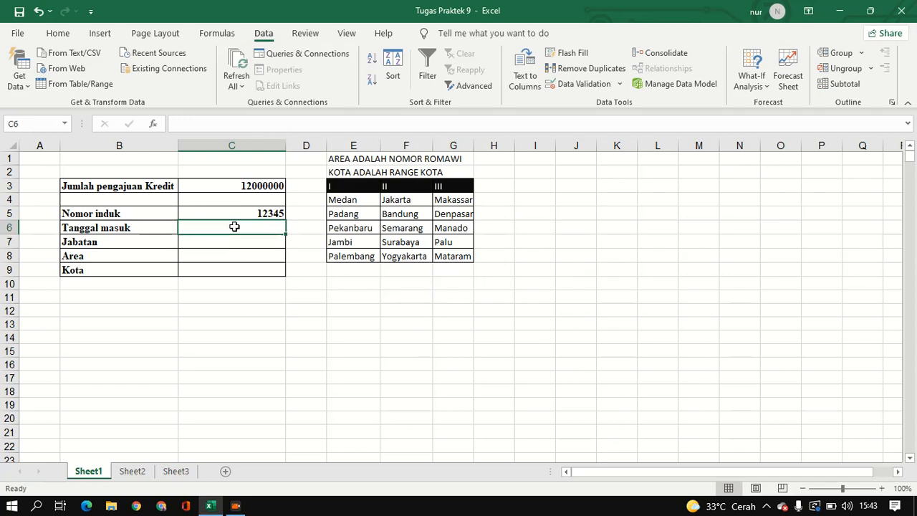
pyautogui.write('11')
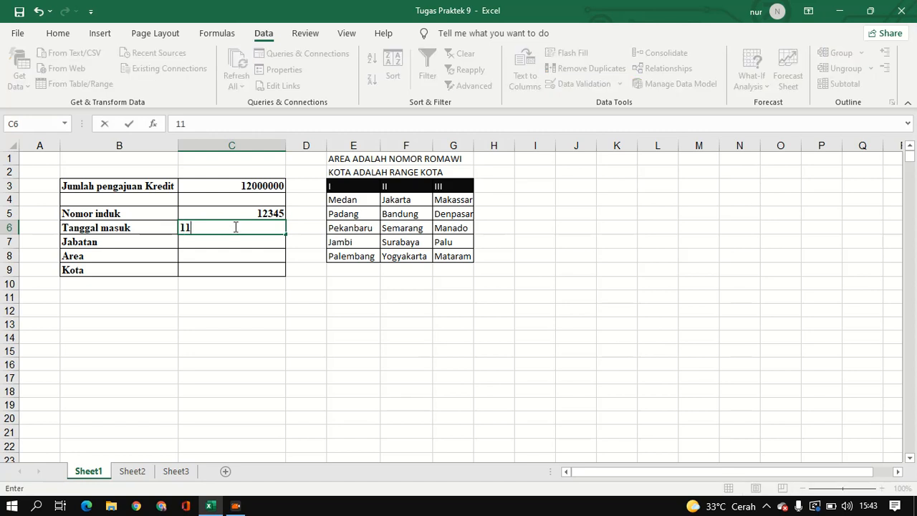
pyautogui.write('/12/2021')
pyautogui.press('Return')
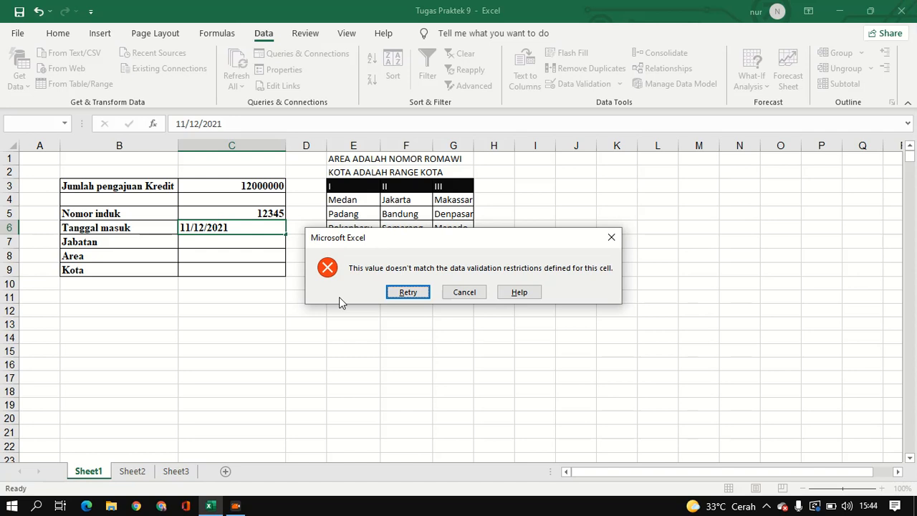
pyautogui.click(407, 291)
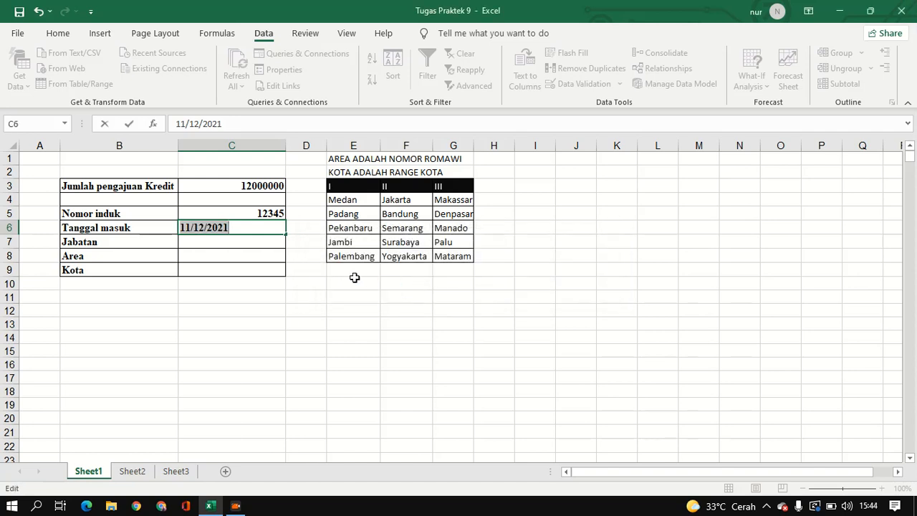
pyautogui.press('BackSpace')
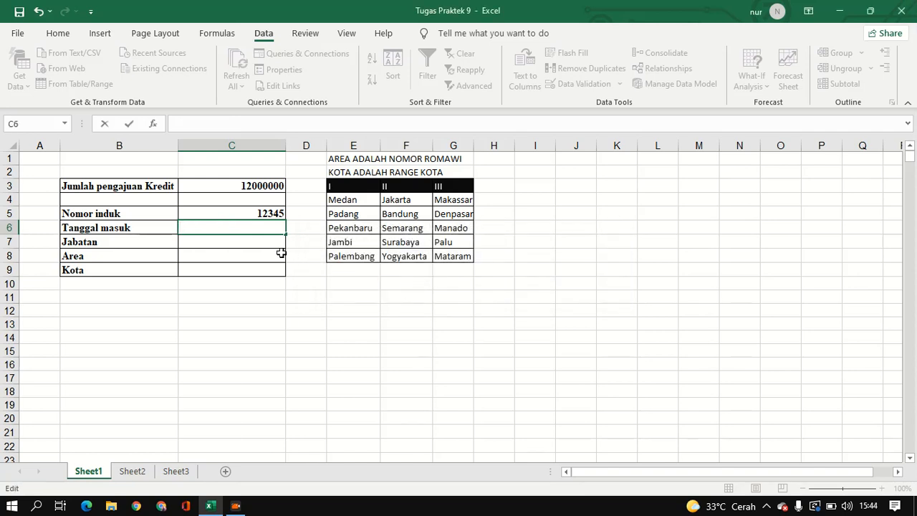
pyautogui.press('Escape')
pyautogui.moveTo(276, 238); pyautogui.dragTo(273, 233)
pyautogui.click(262, 242)
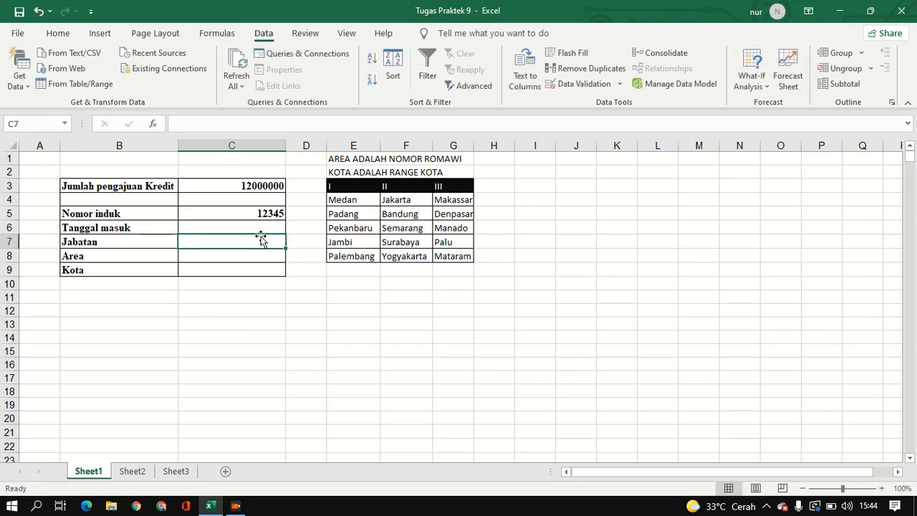
# Add the input message "tanggal harus lebih kecil dari hari ini" to the C6 validation, without a title
pyautogui.click(262, 228)
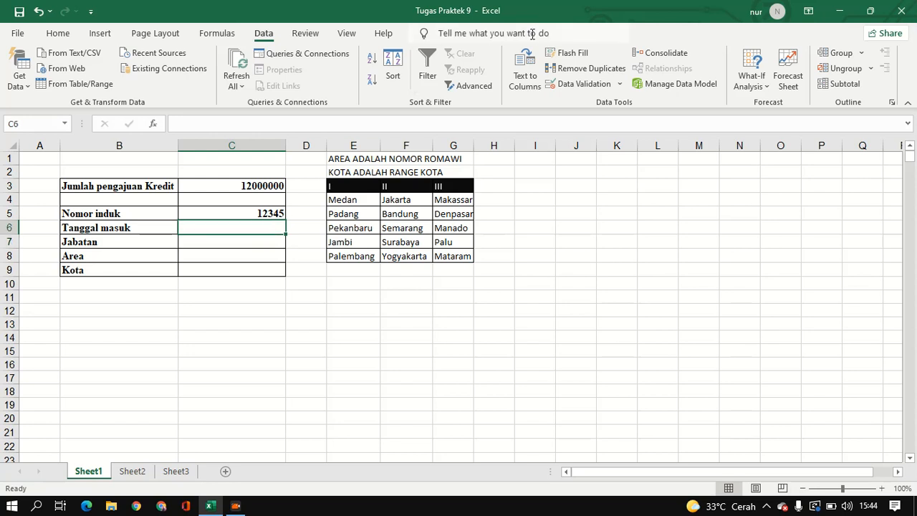
pyautogui.click(565, 83)
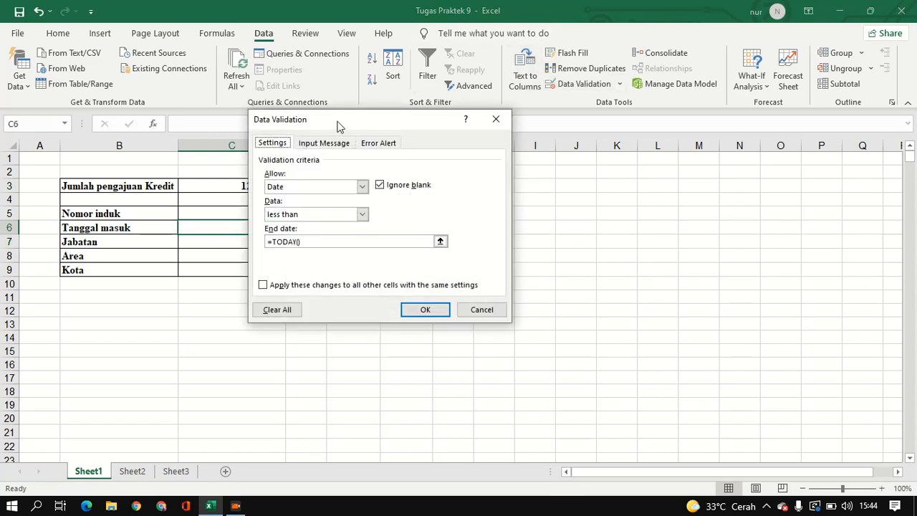
pyautogui.click(331, 146)
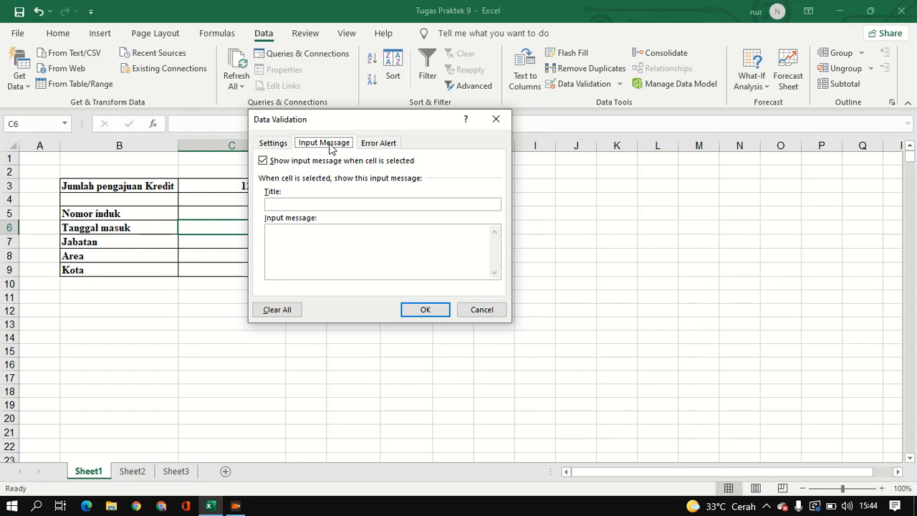
pyautogui.click(319, 253)
pyautogui.write('tanggal')
pyautogui.press('BackSpace')
pyautogui.write('l')
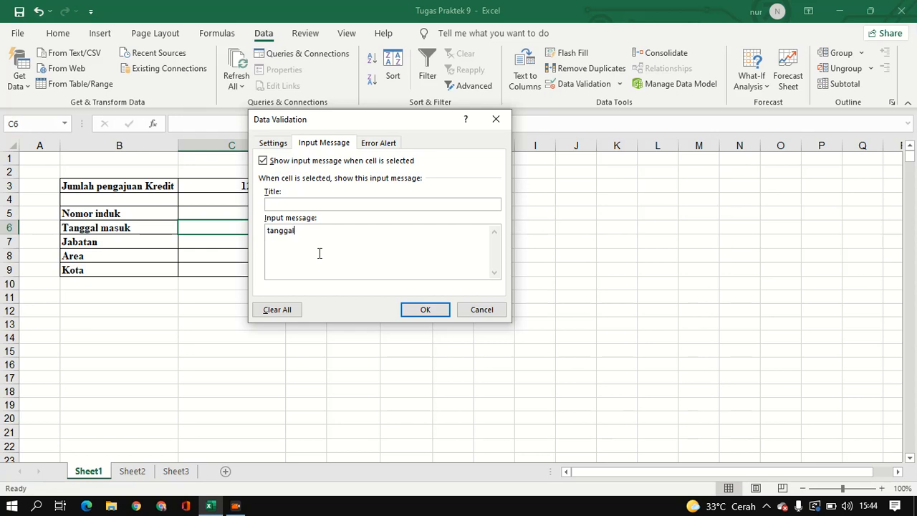
pyautogui.write(' harus lebih kecil dari hari ini')
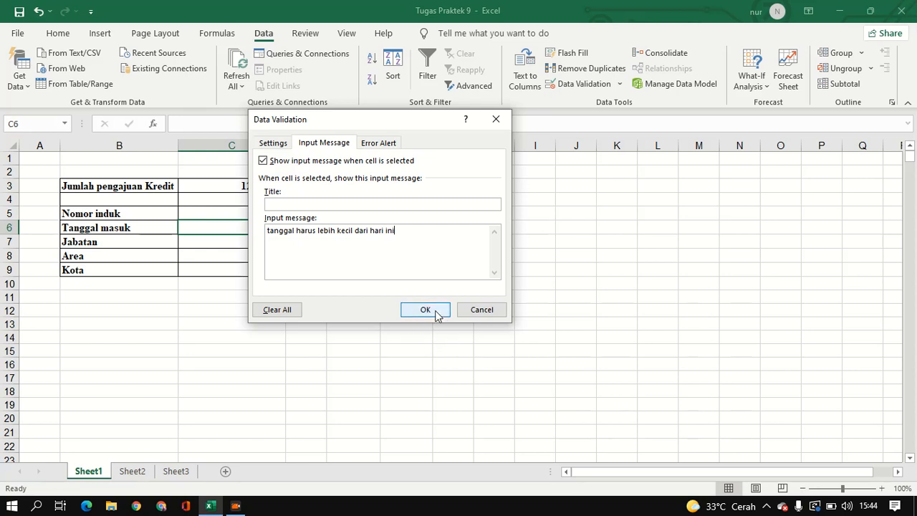
# Add the Stop-style error message "Lihat petunjuk pengisian" to the C6 validation without a title, and apply the changes
pyautogui.click(377, 146)
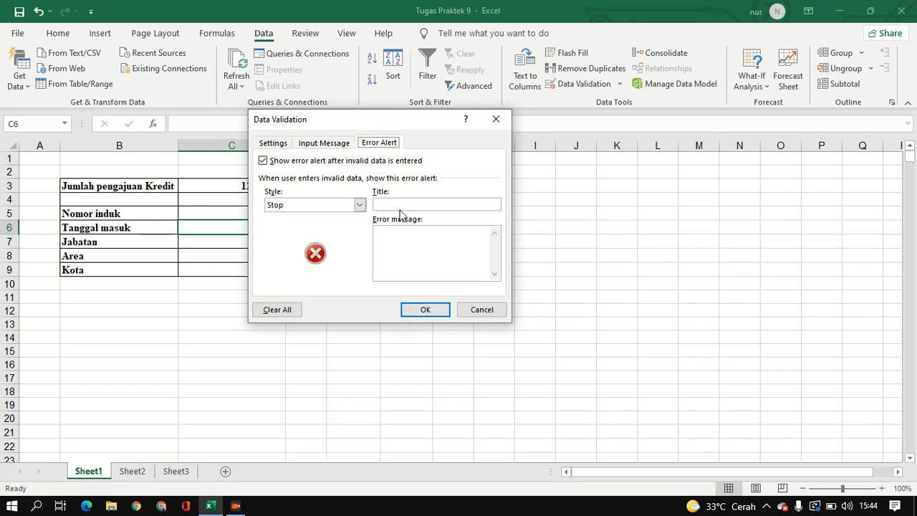
pyautogui.click(391, 231)
pyautogui.write('Lihat')
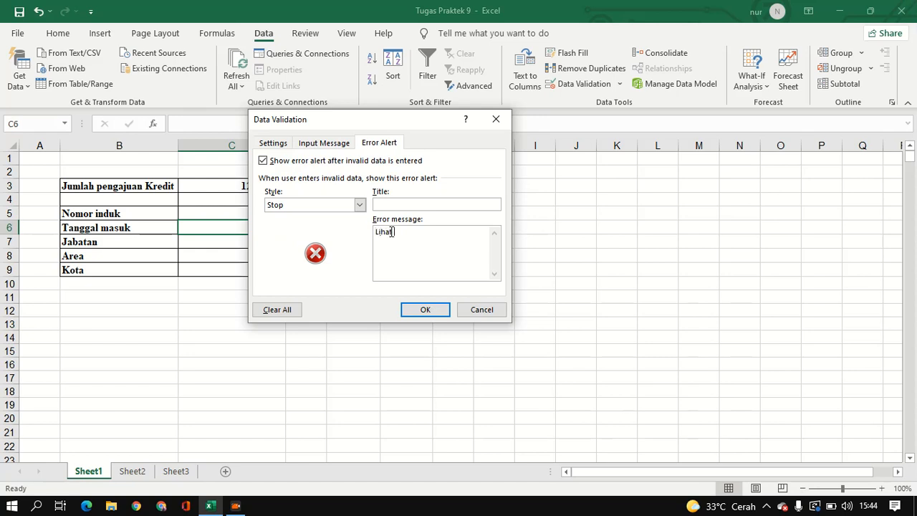
pyautogui.write(' petunjuk pengisian')
pyautogui.click(425, 311)
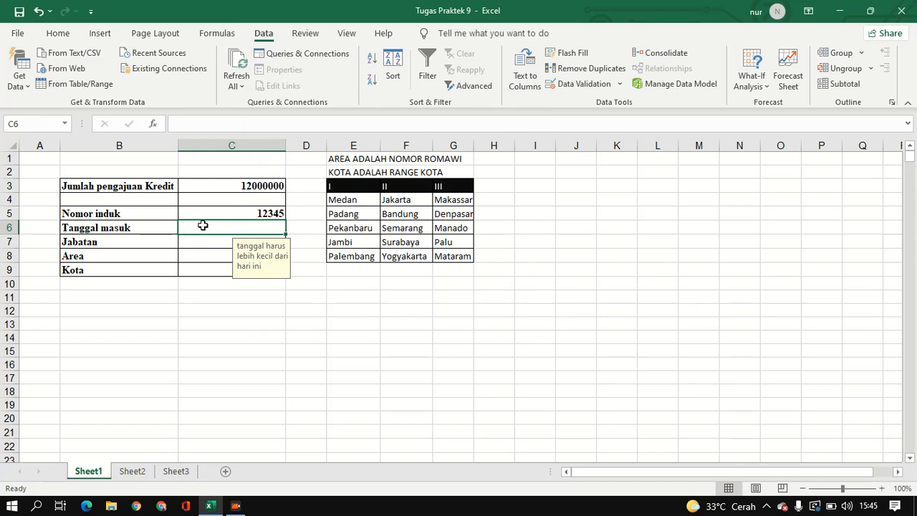
# Enter 03/12/2021 as the Tanggal masuk in cell C6
pyautogui.write('03')
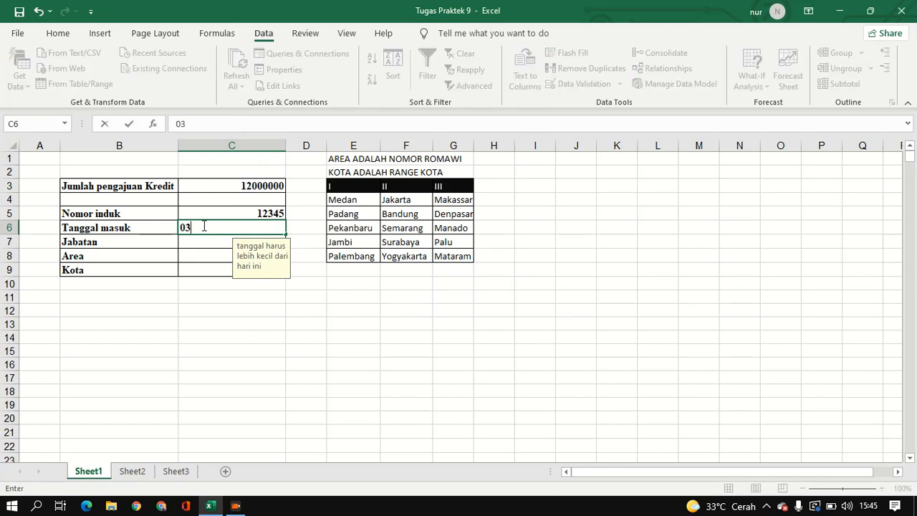
pyautogui.write('/12/2021')
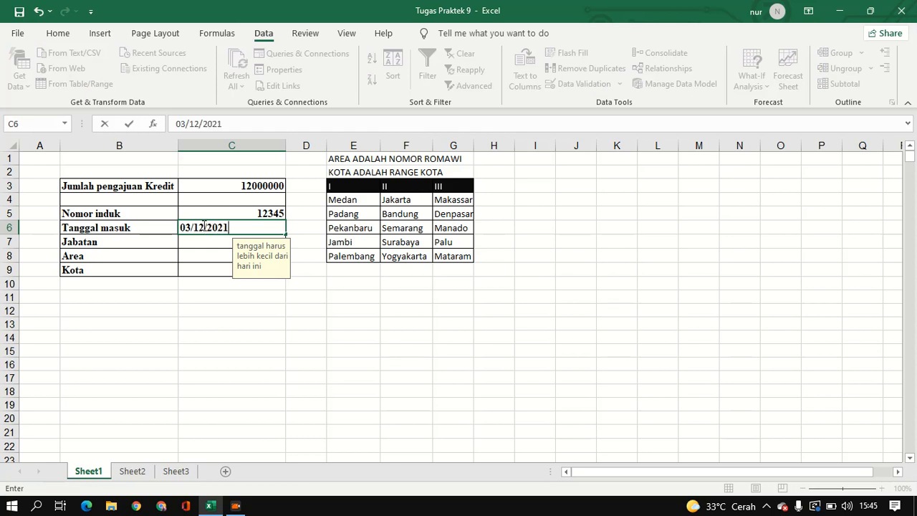
pyautogui.press('Return')
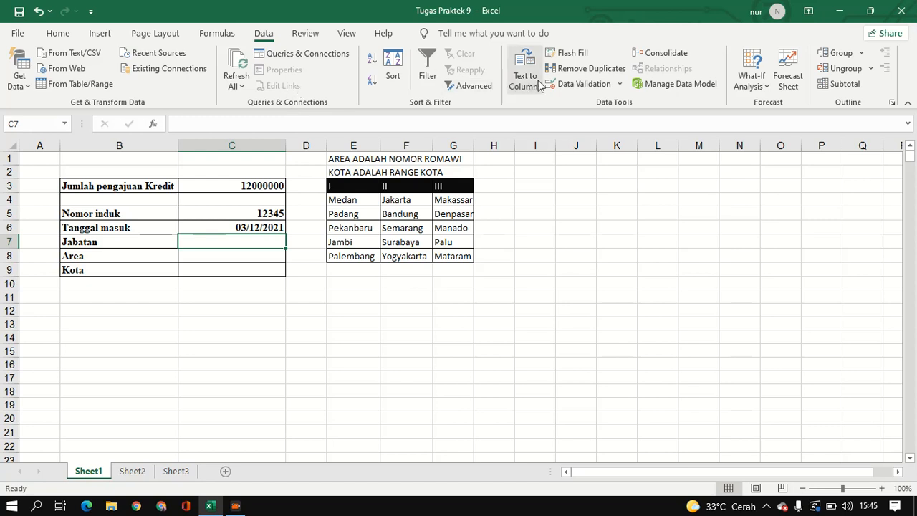
# Restrict the Jabatan cell C7 to a list with the source STAFF;MANAGER;HRD;CEO, and choose MANAGER as its entry
pyautogui.click(566, 84)
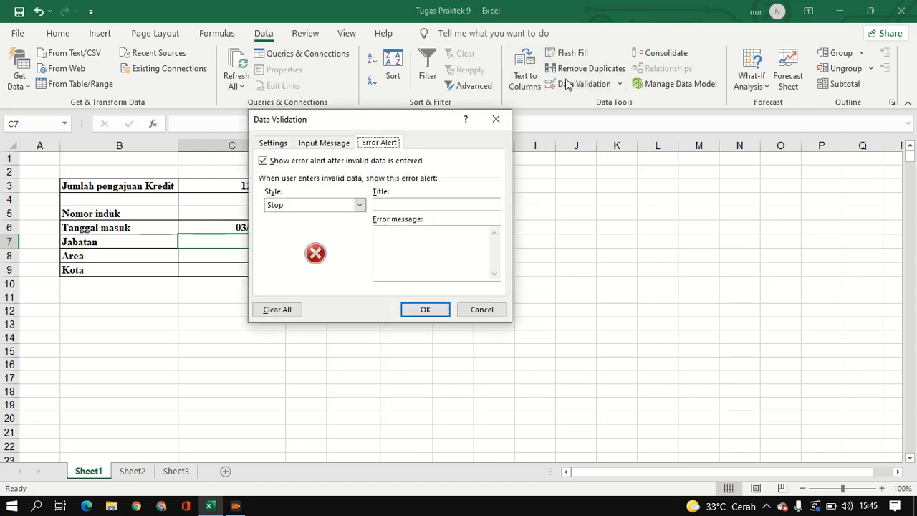
pyautogui.click(275, 143)
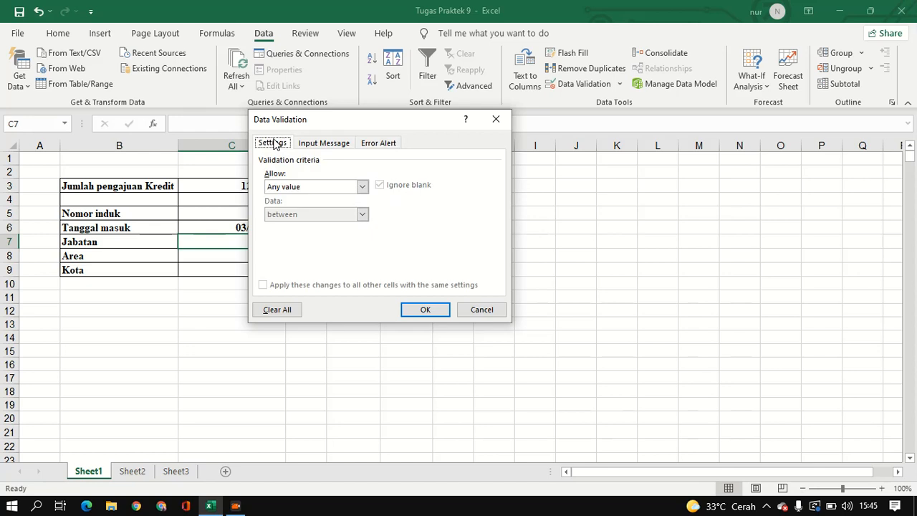
pyautogui.click(351, 188)
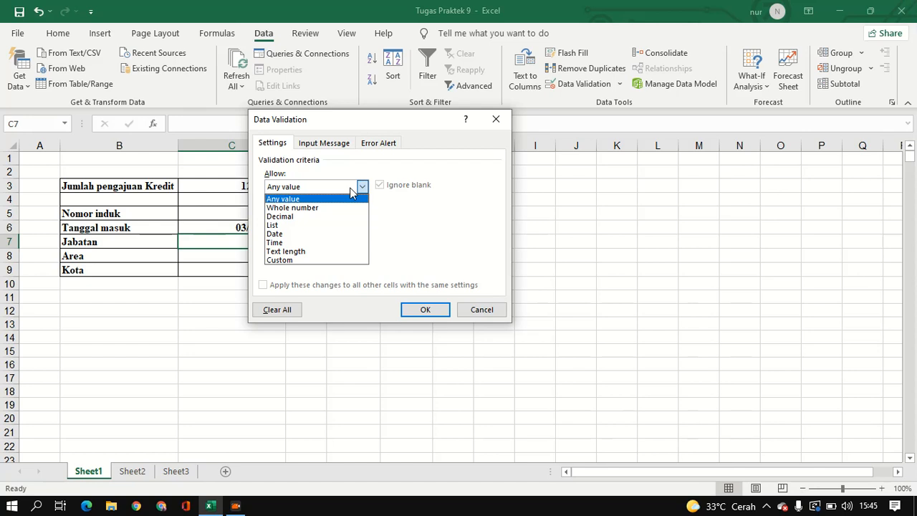
pyautogui.click(334, 226)
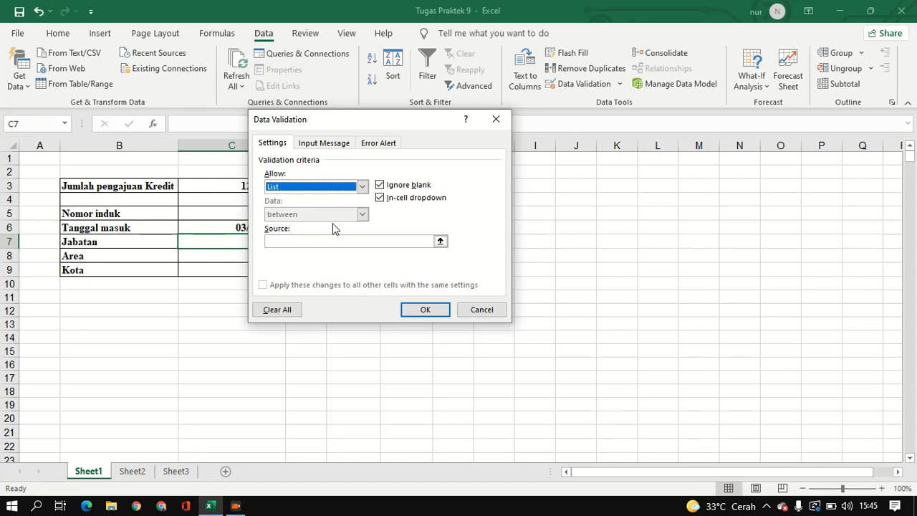
pyautogui.click(365, 241)
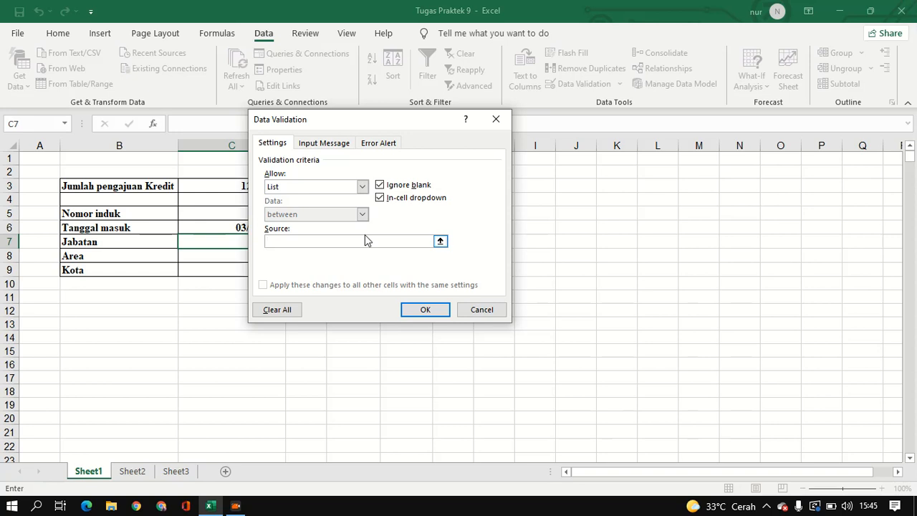
pyautogui.write('STAFF;MANAGER;HRD')
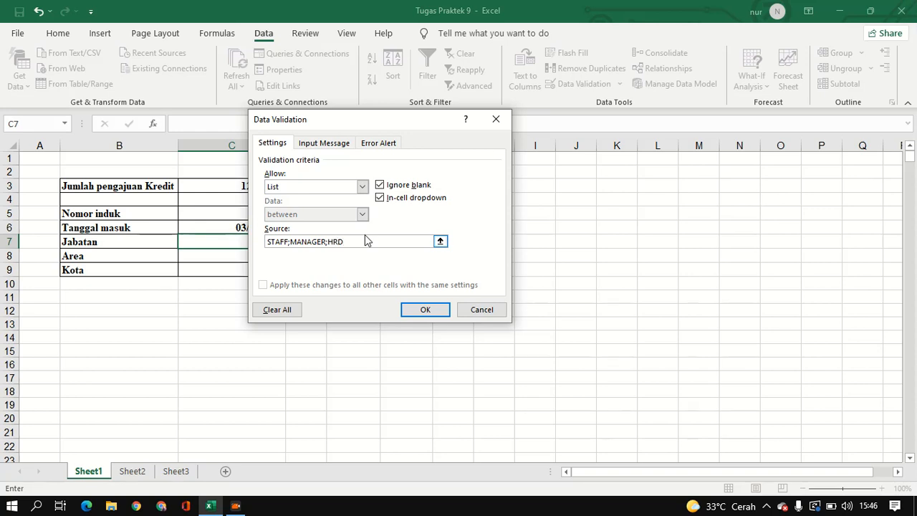
pyautogui.write(';CEO')
pyautogui.click(421, 312)
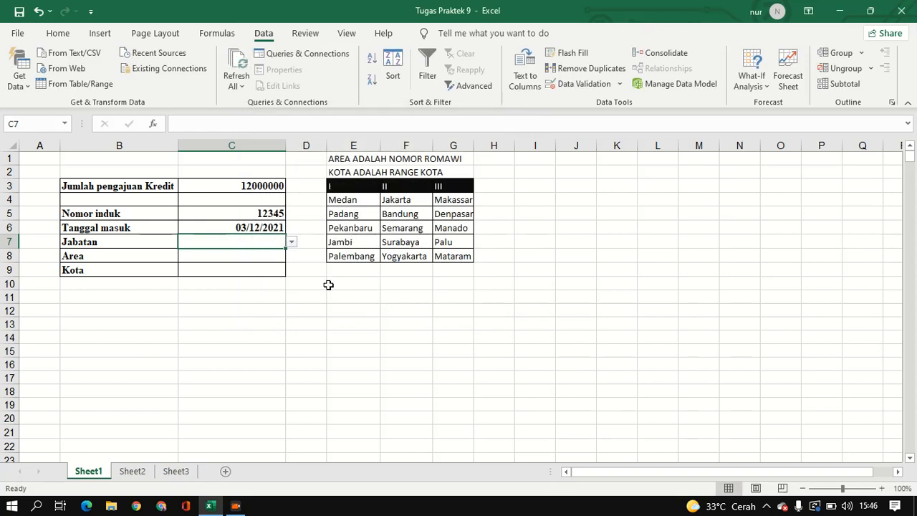
pyautogui.click(292, 243)
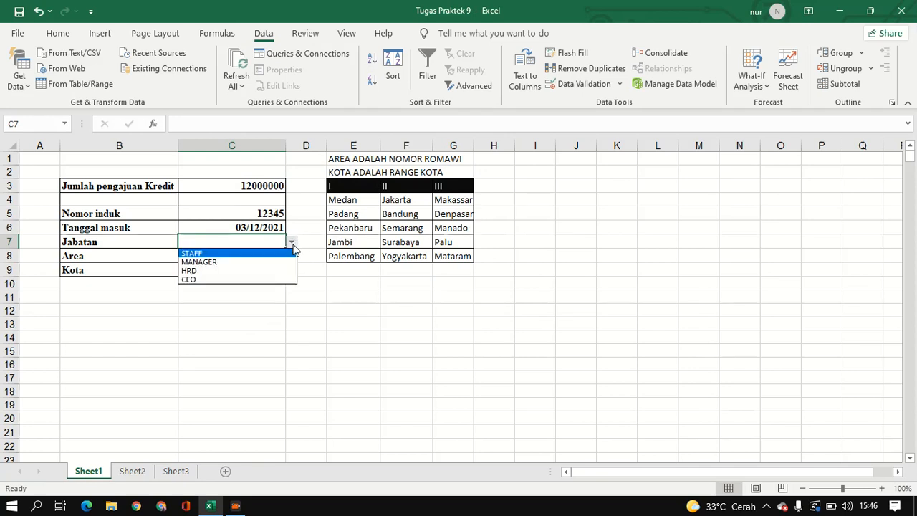
pyautogui.click(245, 262)
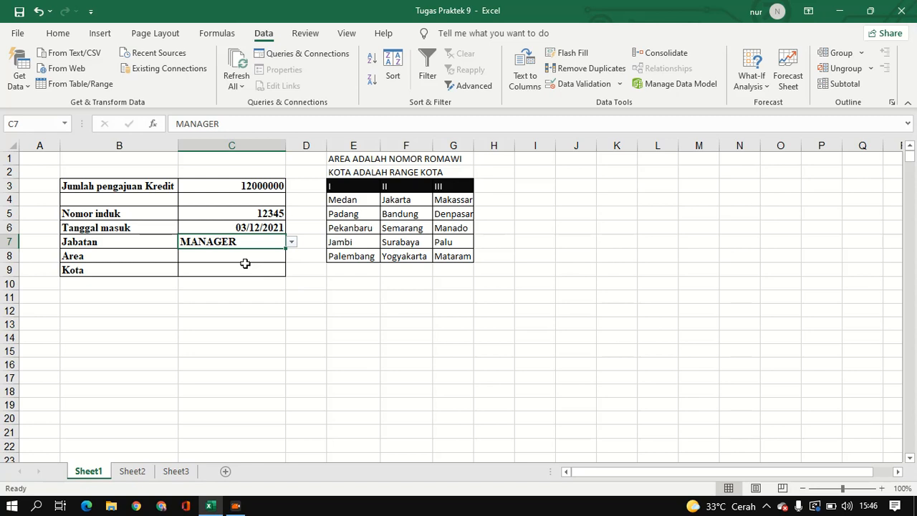
# Restrict the Area cell C8 to a list sourced from =$E$3:$G$3, and choose II as its entry
pyautogui.click(245, 264)
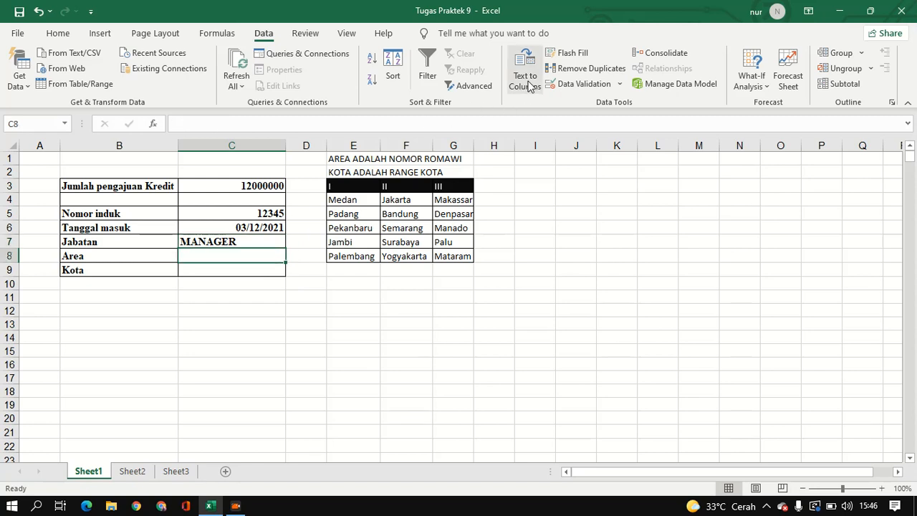
pyautogui.click(557, 84)
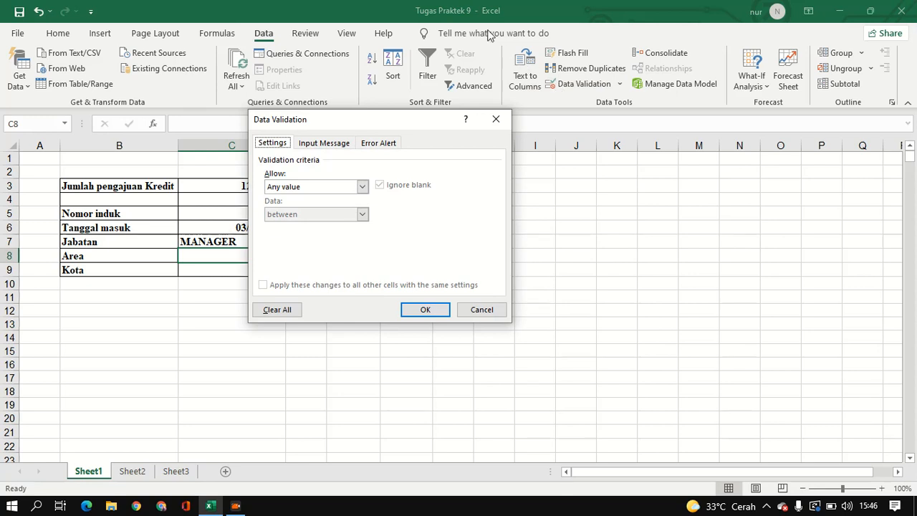
pyautogui.click(340, 188)
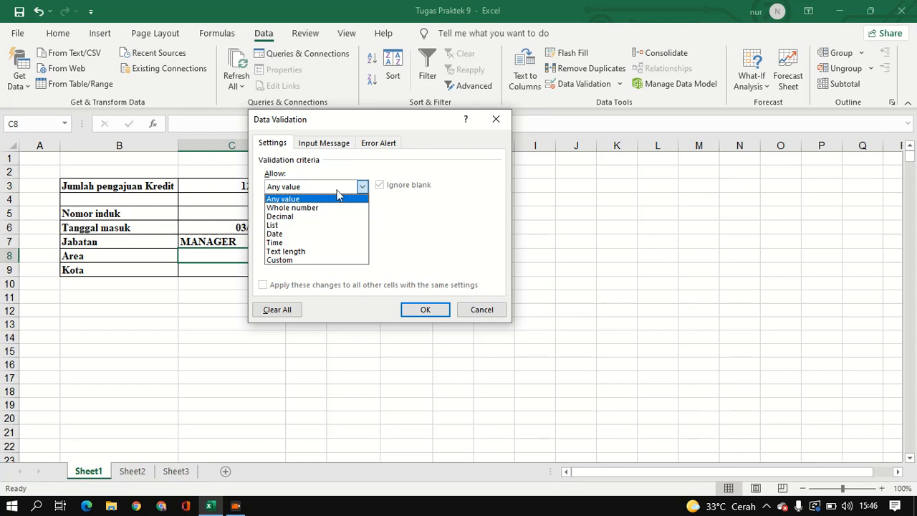
pyautogui.click(459, 479)
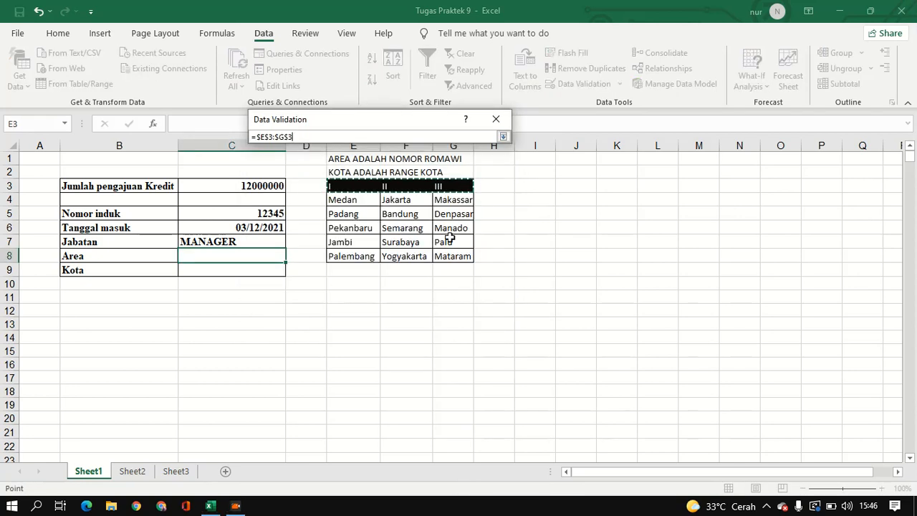
pyautogui.click(503, 136)
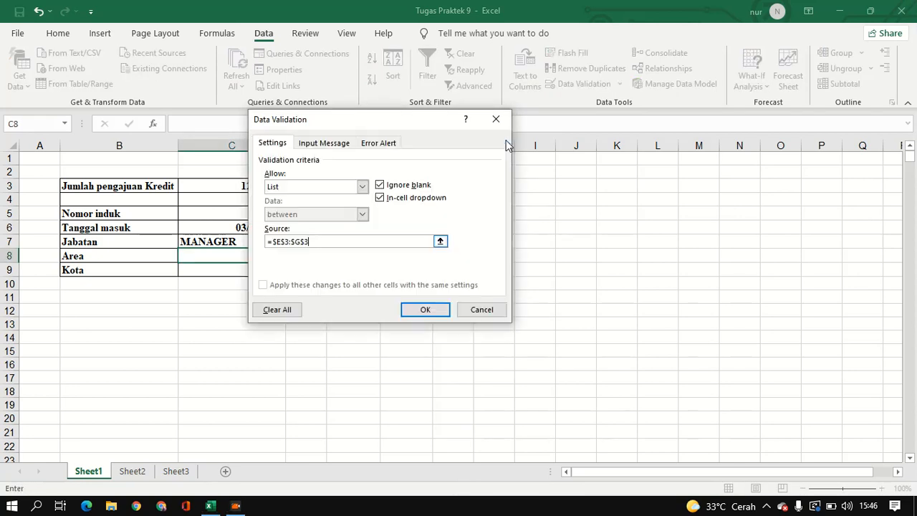
pyautogui.click(407, 311)
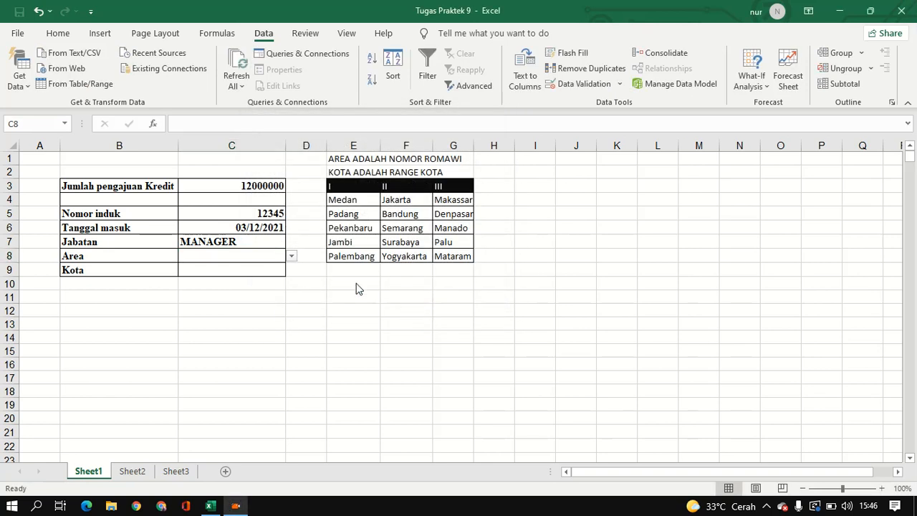
pyautogui.click(292, 257)
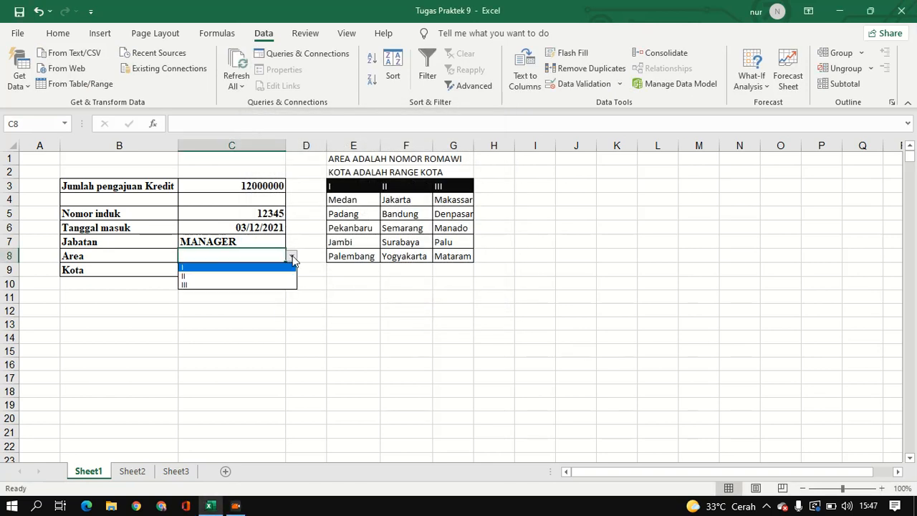
pyautogui.click(277, 276)
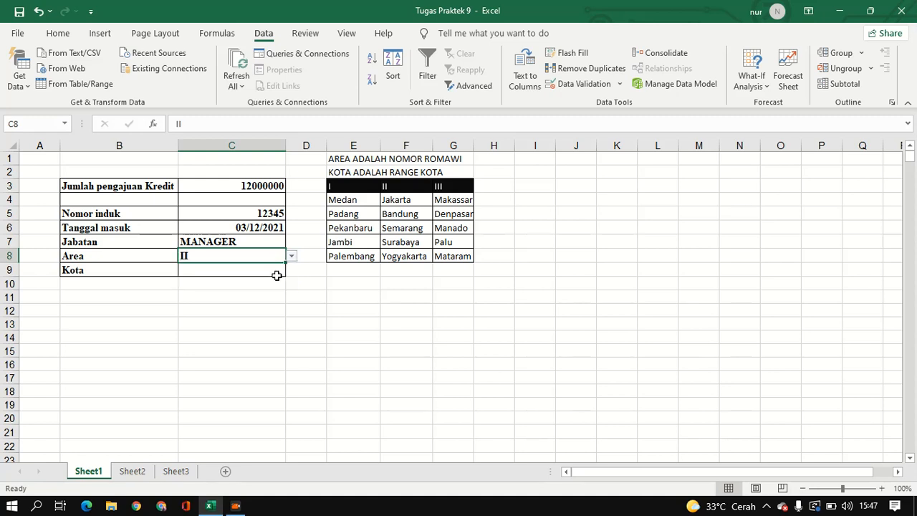
# Define the workbook-scoped name SATU for the area I cities in E4:E8
pyautogui.click(242, 276)
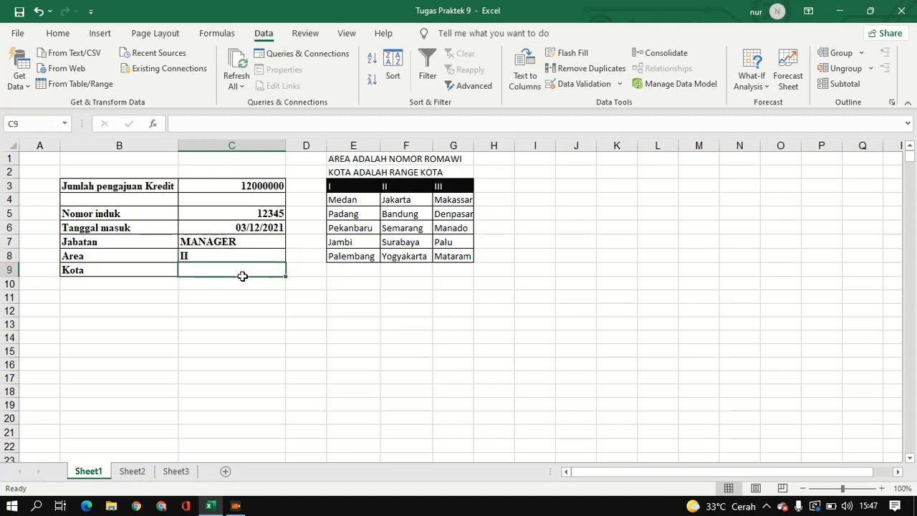
pyautogui.click(344, 199)
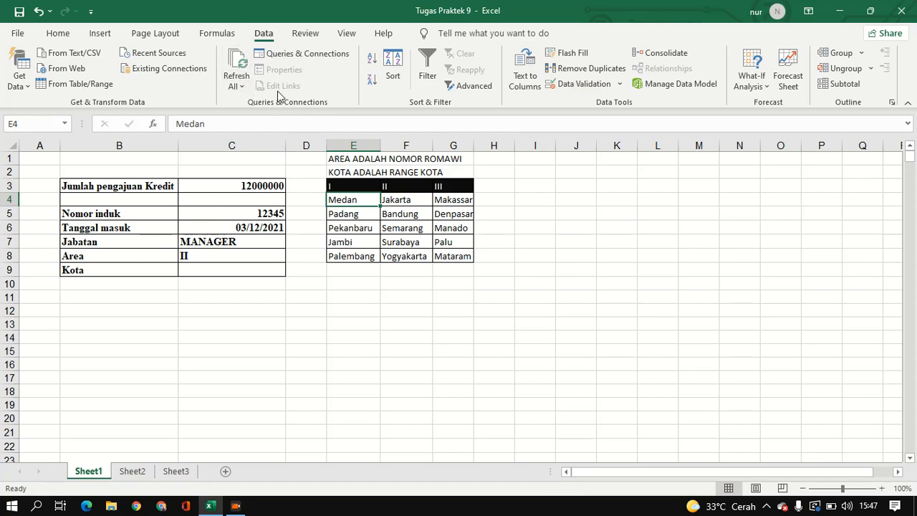
pyautogui.click(224, 37)
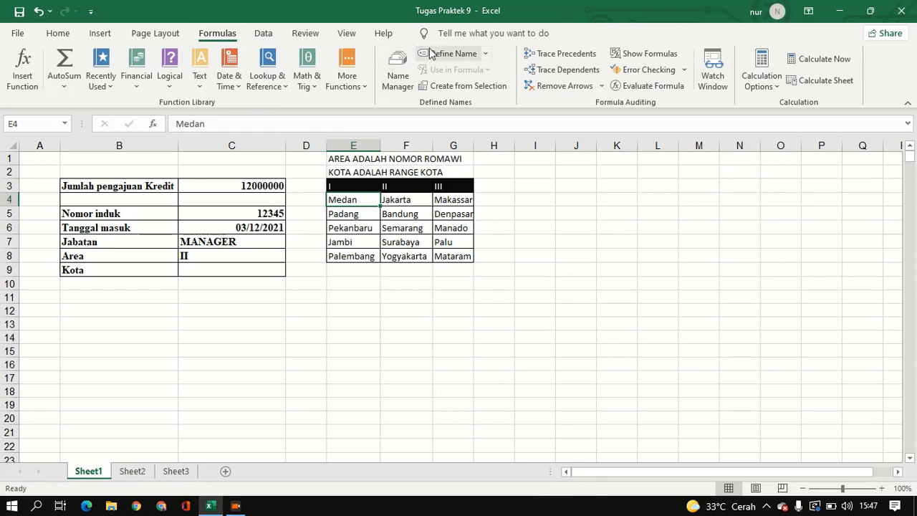
pyautogui.click(432, 55)
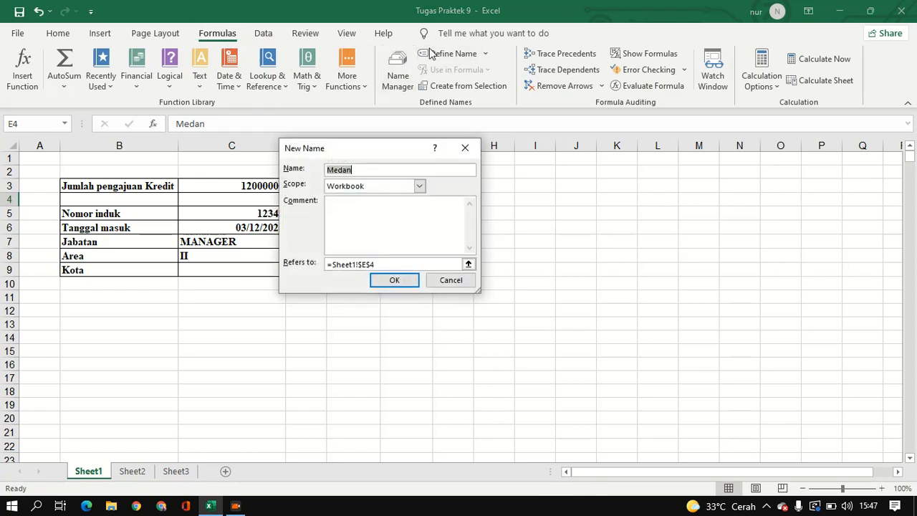
pyautogui.click(456, 148)
pyautogui.moveTo(354, 201); pyautogui.dragTo(355, 258)
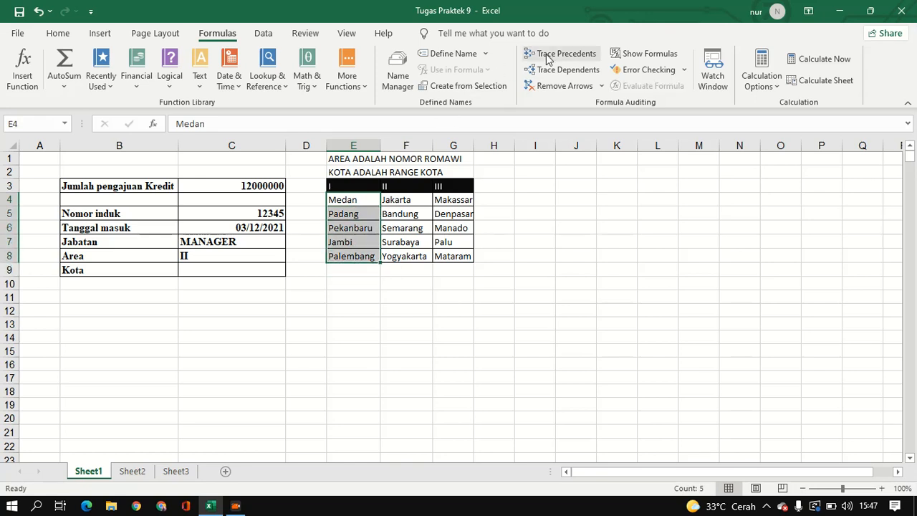
pyautogui.click(450, 54)
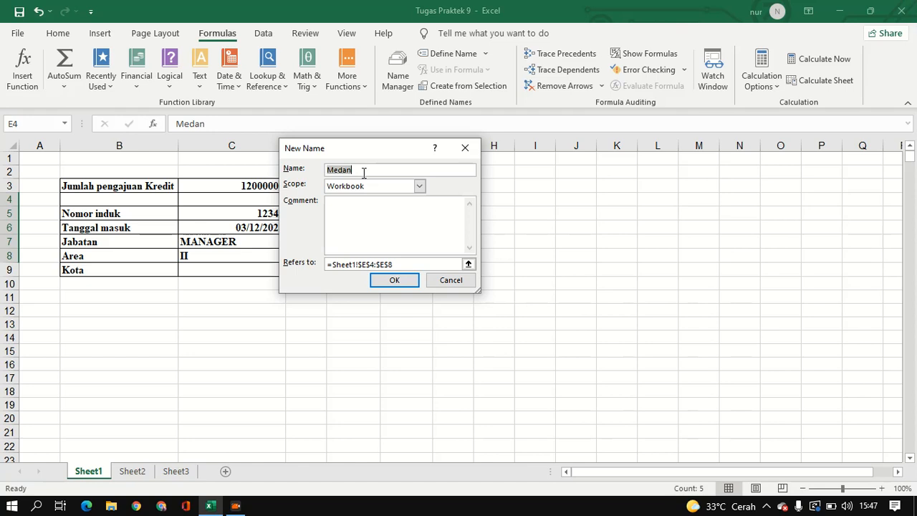
pyautogui.press('capslock')
pyautogui.write('SATU')
pyautogui.click(394, 280)
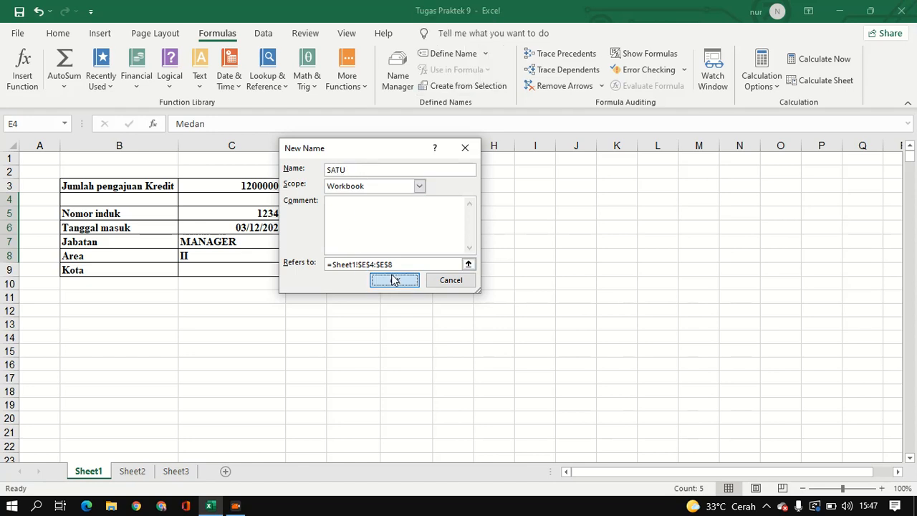
# Define the workbook-scoped name DUA for the area II cities in F4:F8
pyautogui.click(403, 202)
pyautogui.moveTo(403, 202); pyautogui.dragTo(405, 255)
pyautogui.click(406, 255)
pyautogui.moveTo(404, 199); pyautogui.dragTo(405, 260)
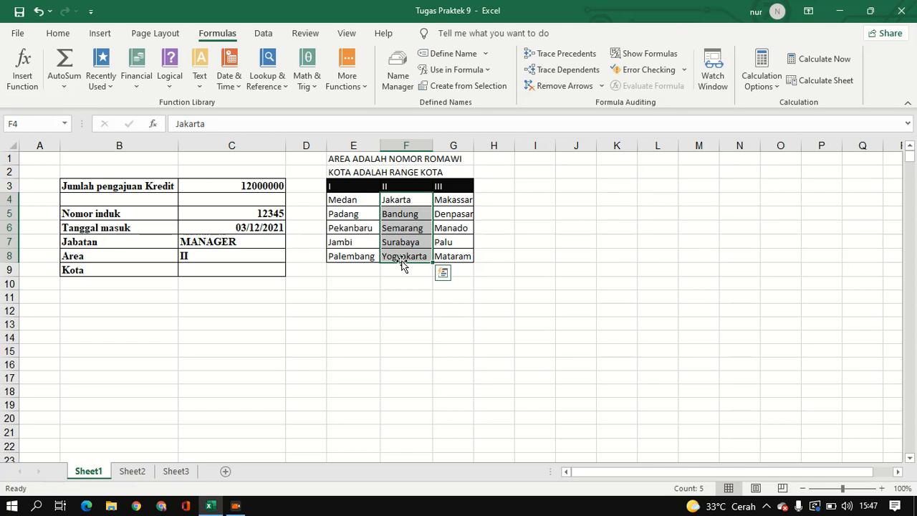
pyautogui.click(447, 56)
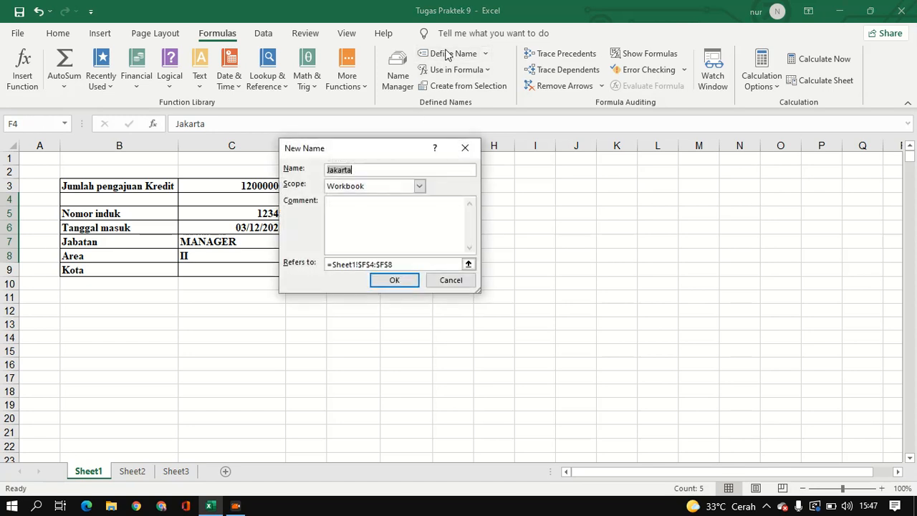
pyautogui.write('DUA')
pyautogui.click(405, 281)
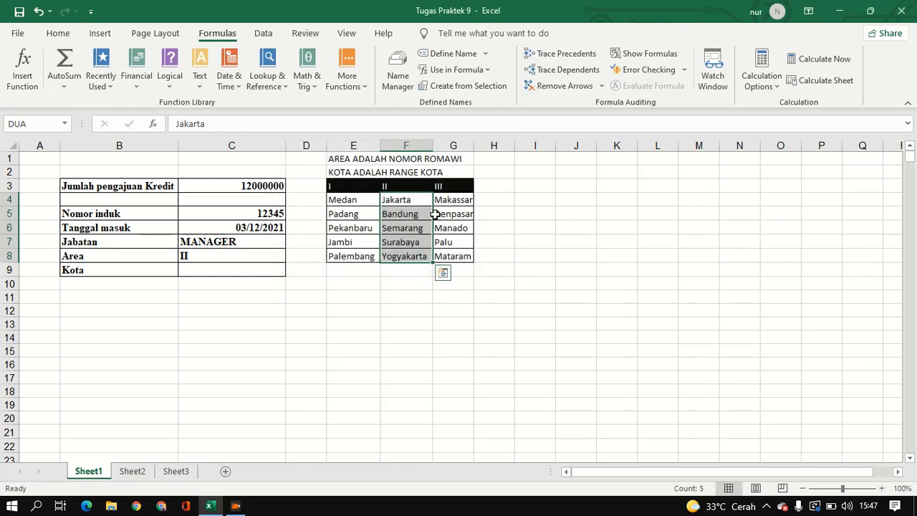
# Define the workbook-scoped name TIGA for the area III cities in G4:G8
pyautogui.moveTo(442, 204); pyautogui.dragTo(449, 260)
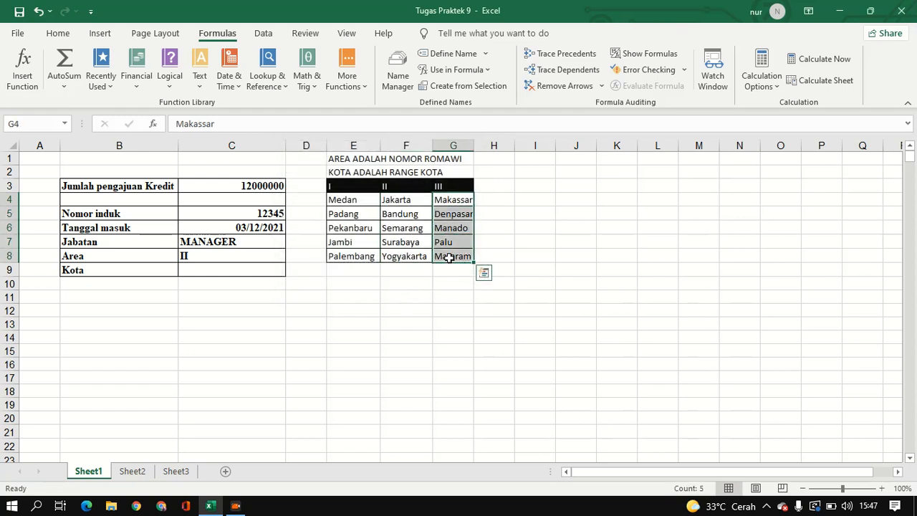
pyautogui.click(458, 61)
pyautogui.write('TIGA')
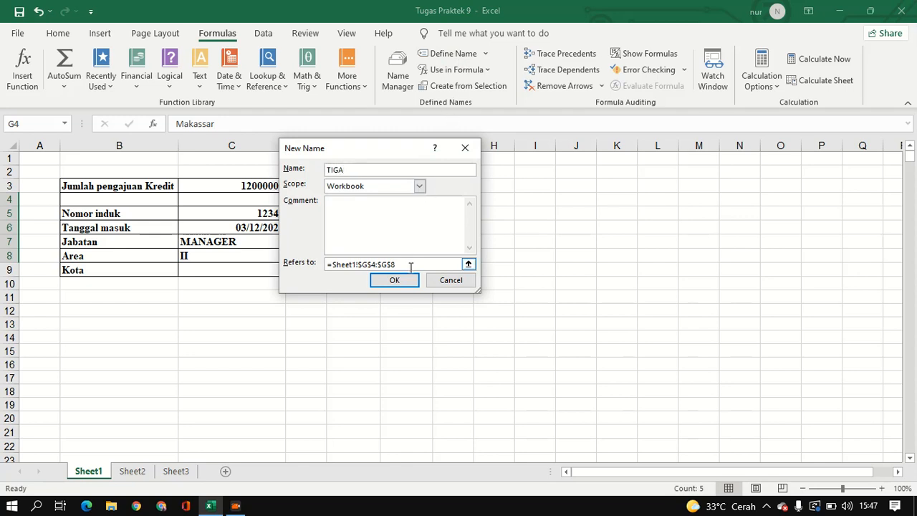
pyautogui.click(395, 280)
pyautogui.click(398, 281)
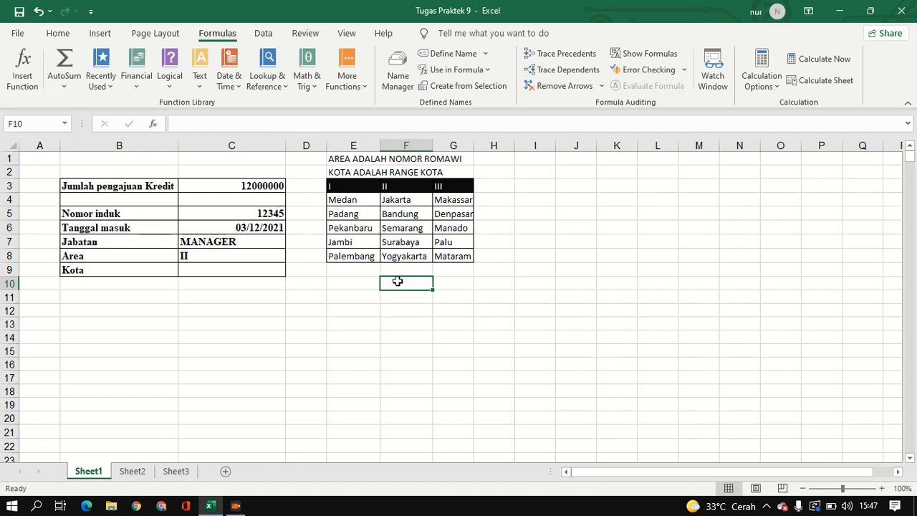
# Open data validation for the Kota cell C9 and set it to allow a list
pyautogui.click(234, 276)
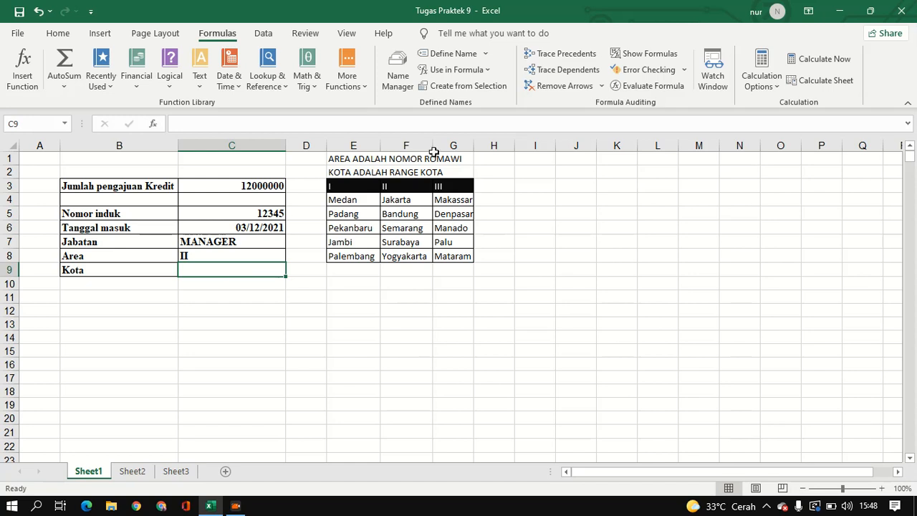
pyautogui.click(263, 34)
pyautogui.click(583, 84)
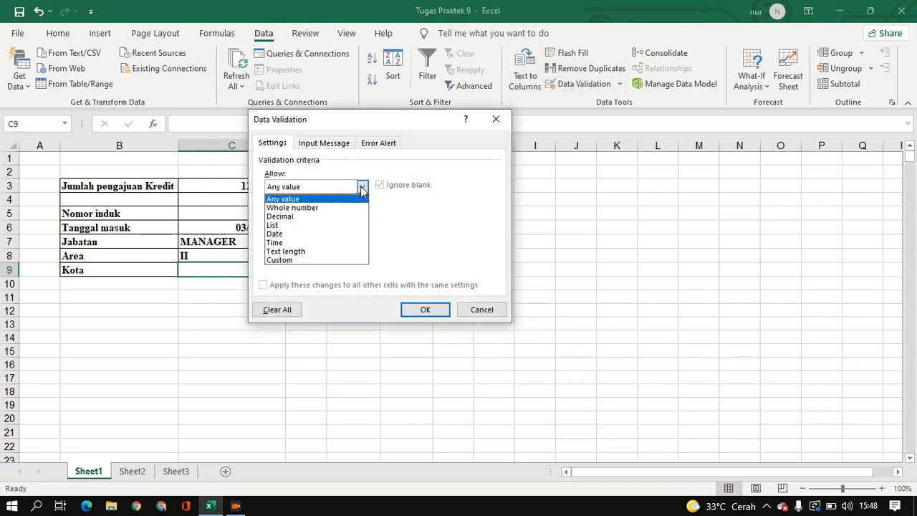
pyautogui.click(324, 227)
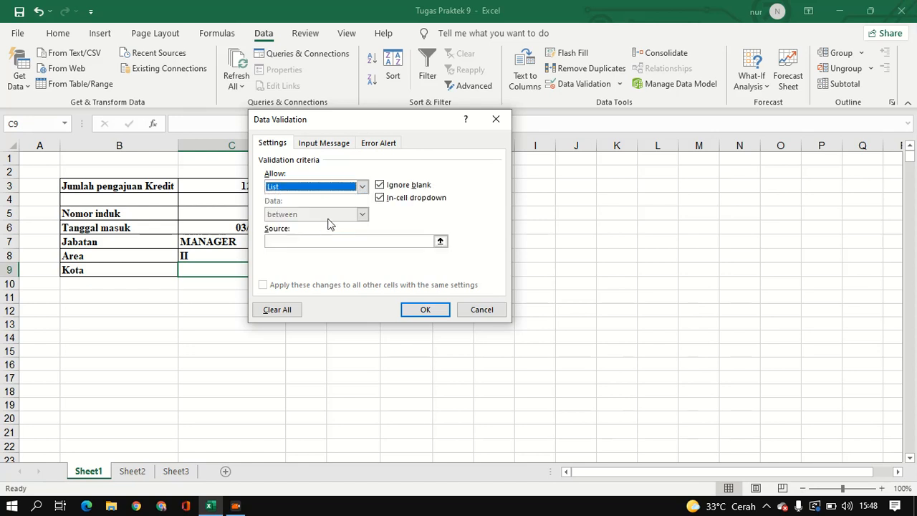
# Source the Kota list from =IF($C$8="I";SATU;IF($C$8="II";DUA;TIGA)), apply the rule, and choose Semarang in C9
pyautogui.click(335, 241)
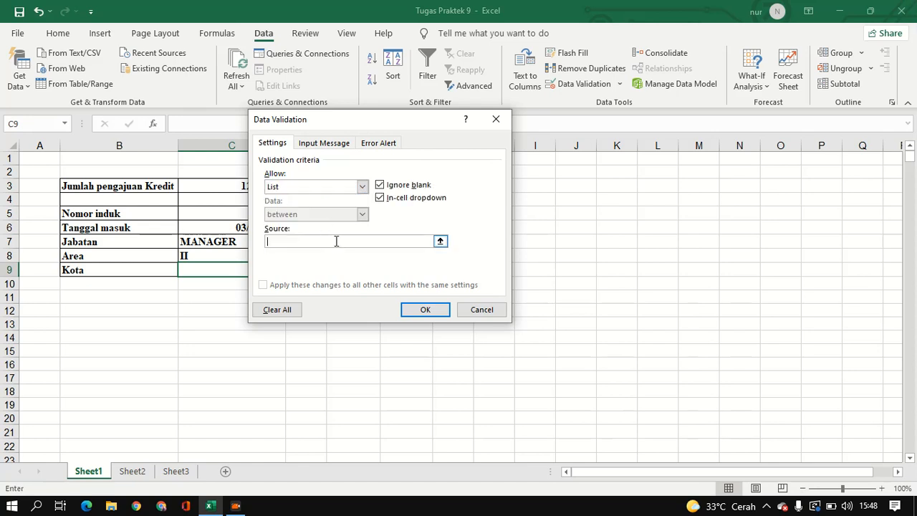
pyautogui.write('=IF')
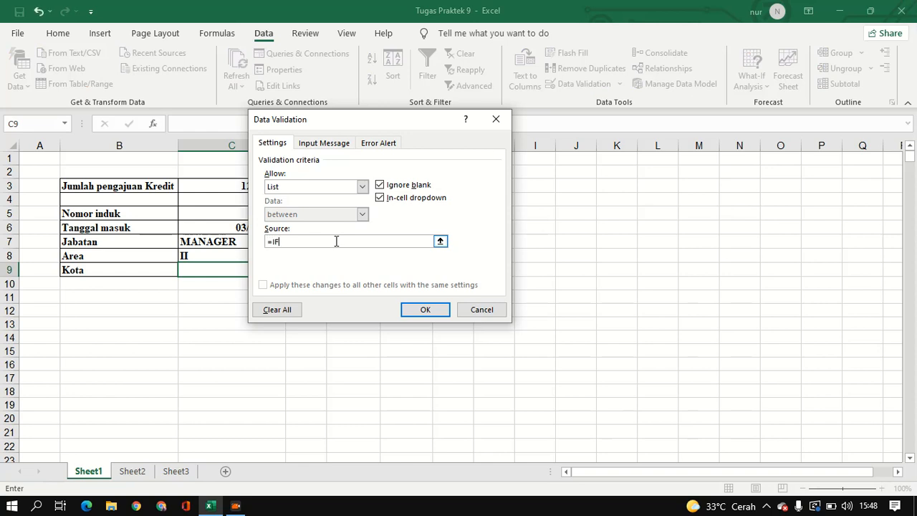
pyautogui.write('(')
pyautogui.click(215, 257)
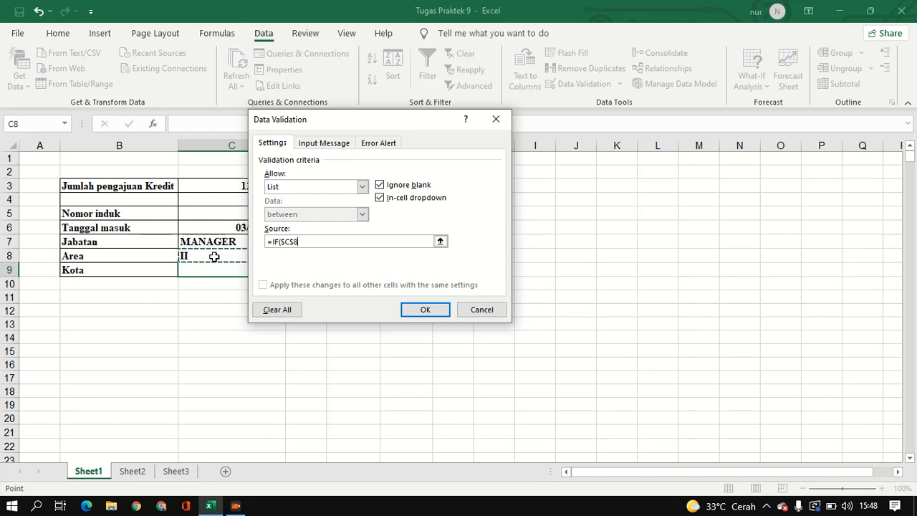
pyautogui.write('=')
pyautogui.write('"')
pyautogui.write('I')
pyautogui.write('"')
pyautogui.write(';')
pyautogui.write('$A')
pyautogui.write('TU')
pyautogui.write(';')
pyautogui.write('IF')
pyautogui.write('(')
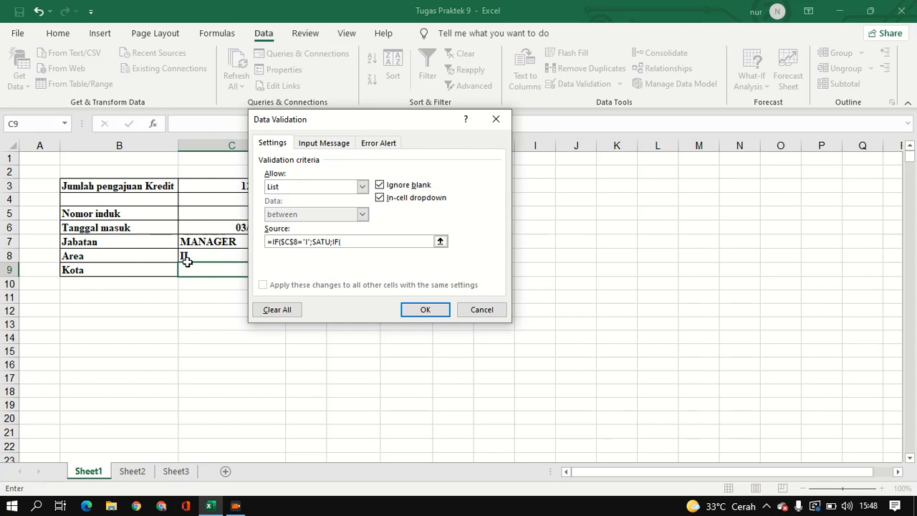
pyautogui.click(187, 258)
pyautogui.write('="II";DUA')
pyautogui.write(';TIGA')
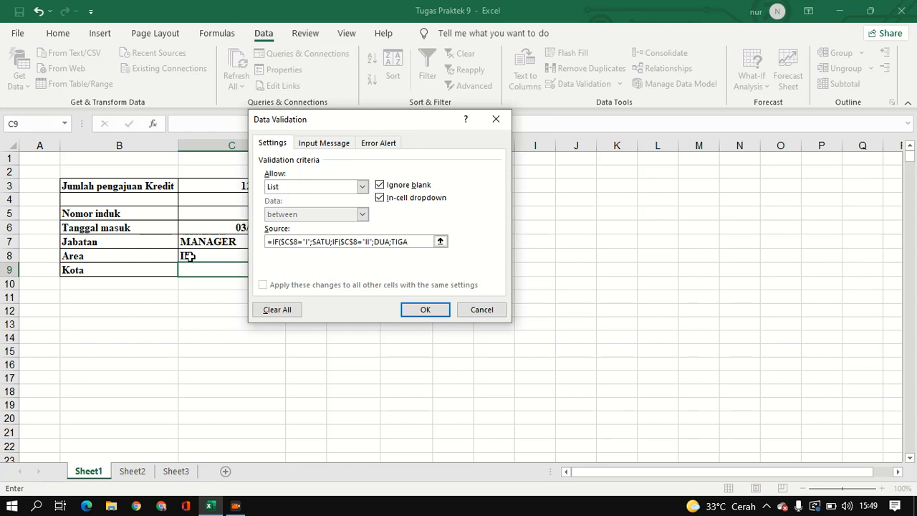
pyautogui.write('))')
pyautogui.click(426, 310)
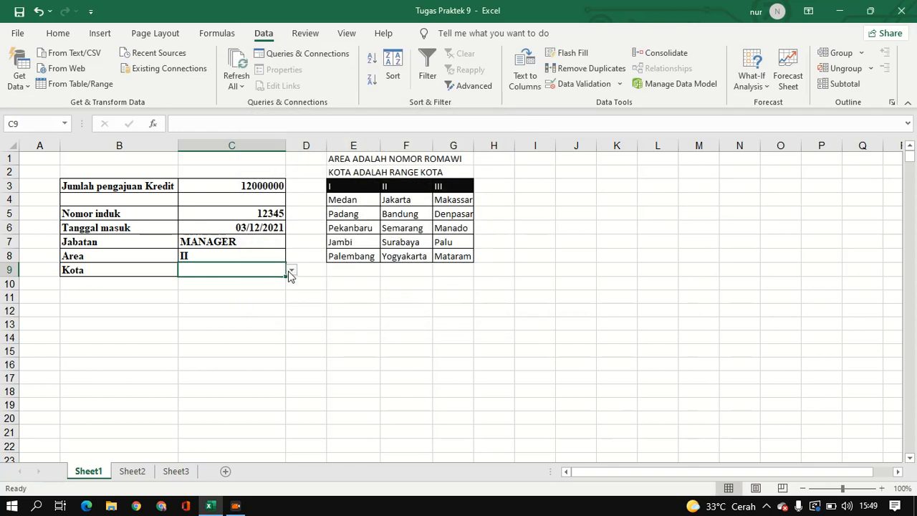
pyautogui.click(291, 270)
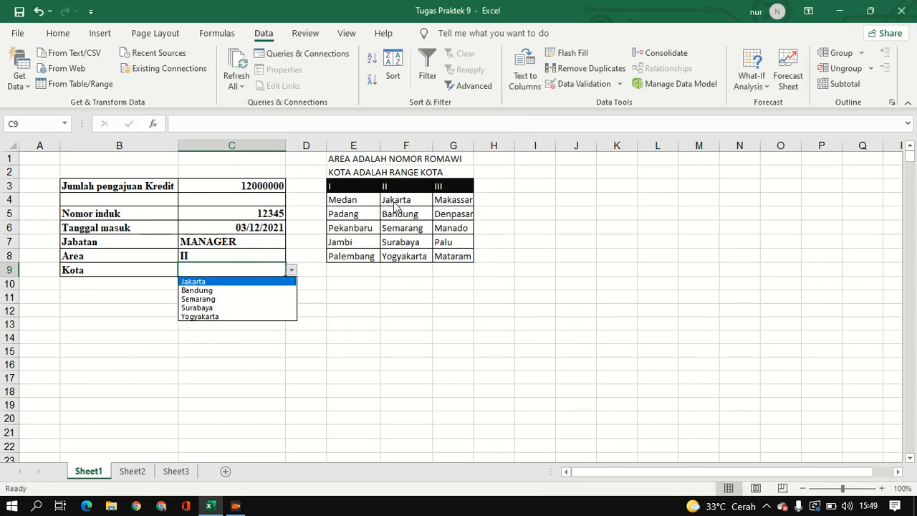
pyautogui.click(240, 298)
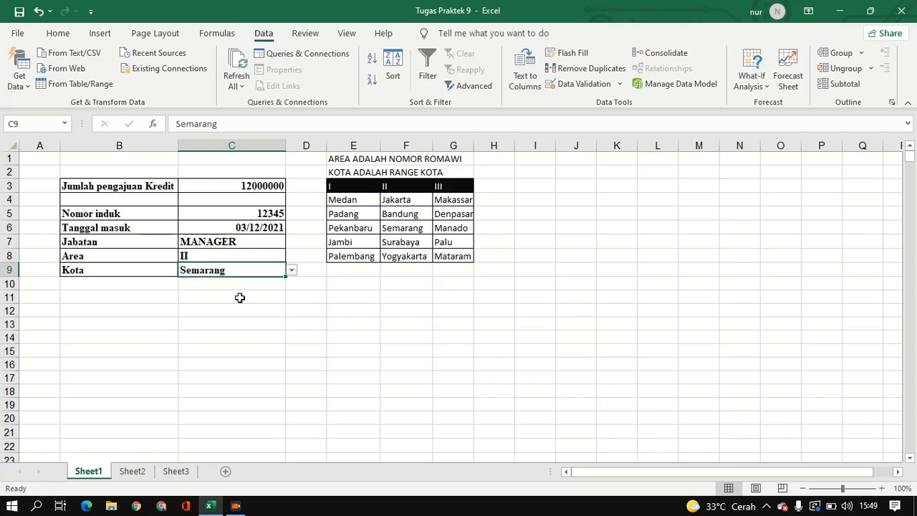
# Switch the Area in C8 to III and pick Palu as the Kota in C9
pyautogui.click(235, 258)
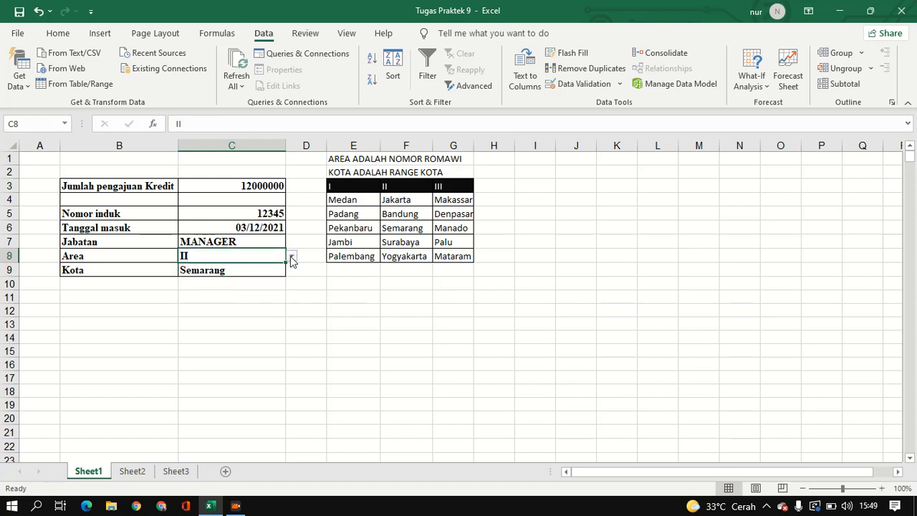
pyautogui.click(291, 256)
pyautogui.click(252, 285)
pyautogui.click(276, 270)
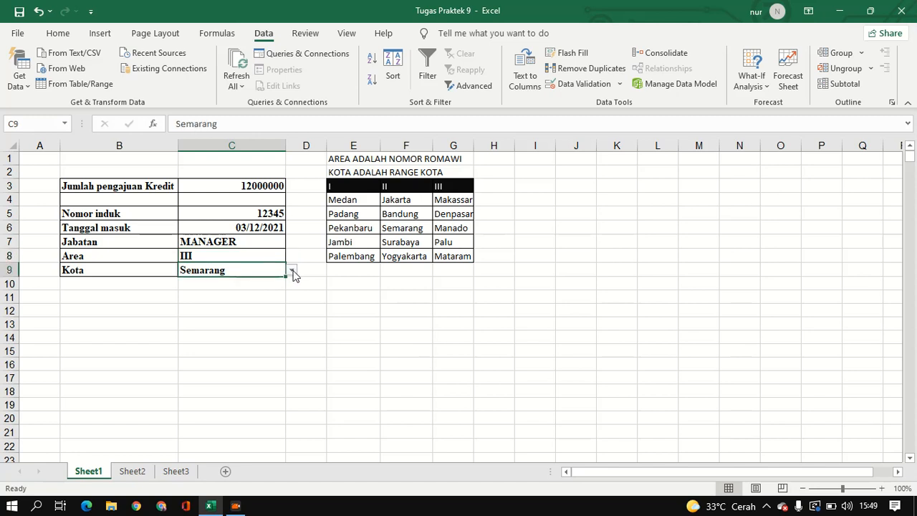
pyautogui.click(292, 271)
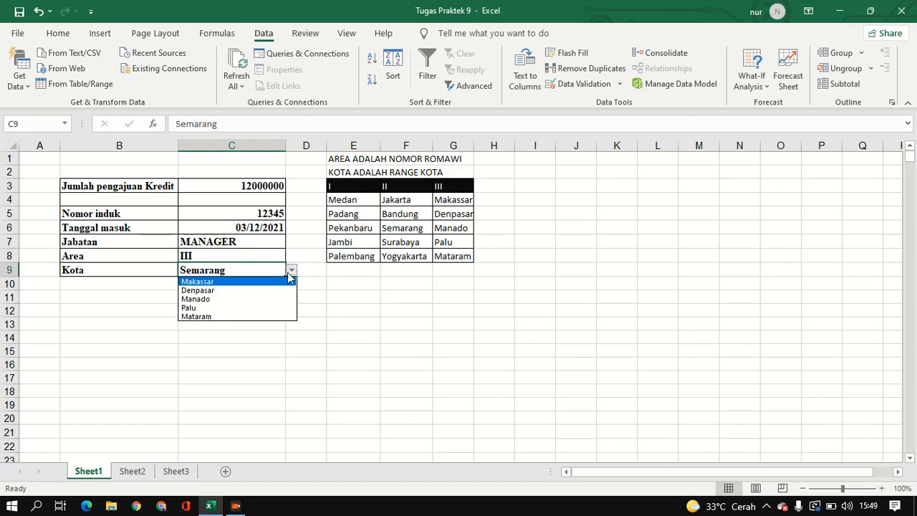
pyautogui.click(224, 308)
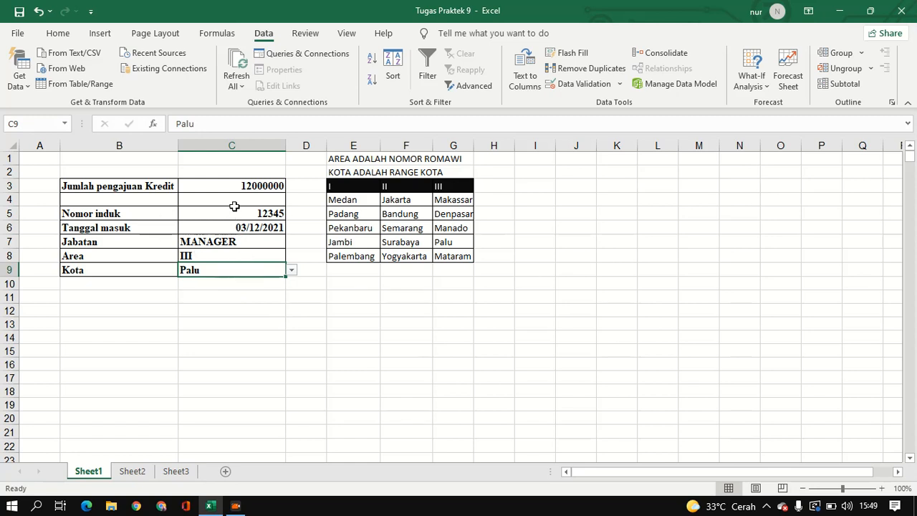
# Clear all data validation settings from the Jumlah pengajuan Kredit cell C3
pyautogui.click(232, 184)
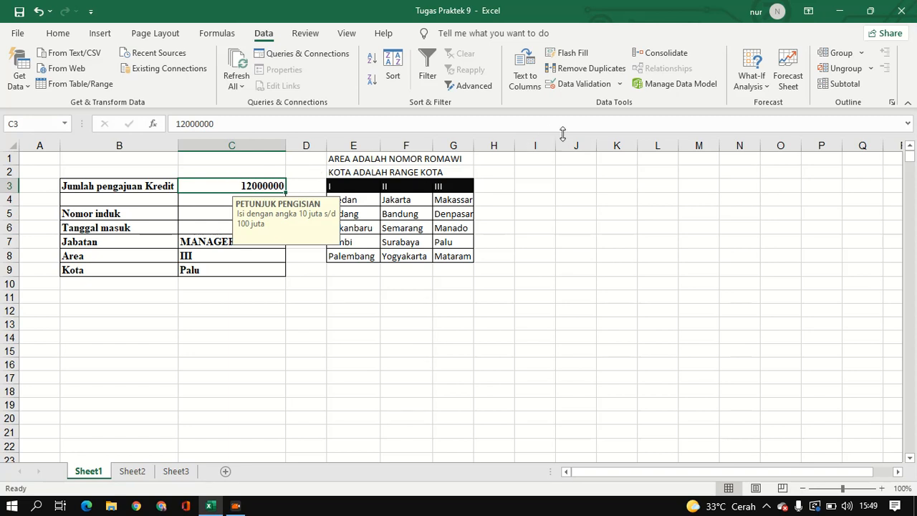
pyautogui.click(580, 83)
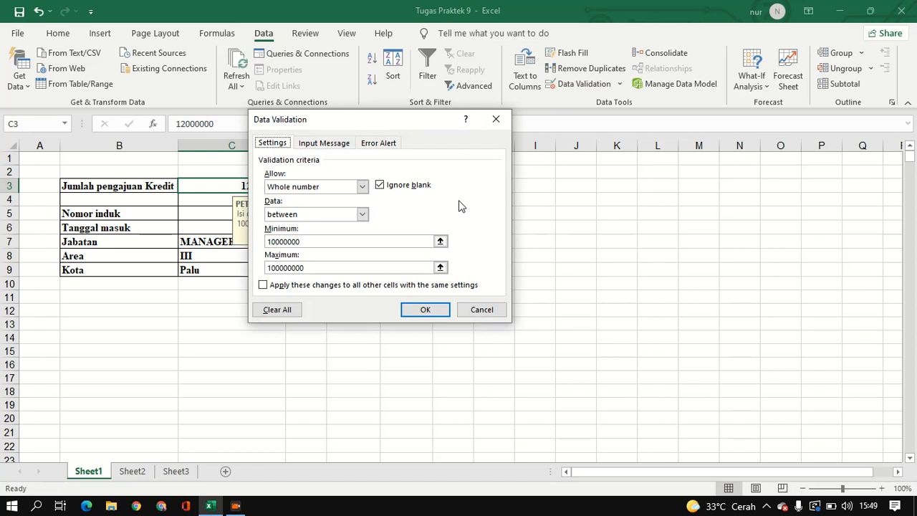
pyautogui.click(288, 310)
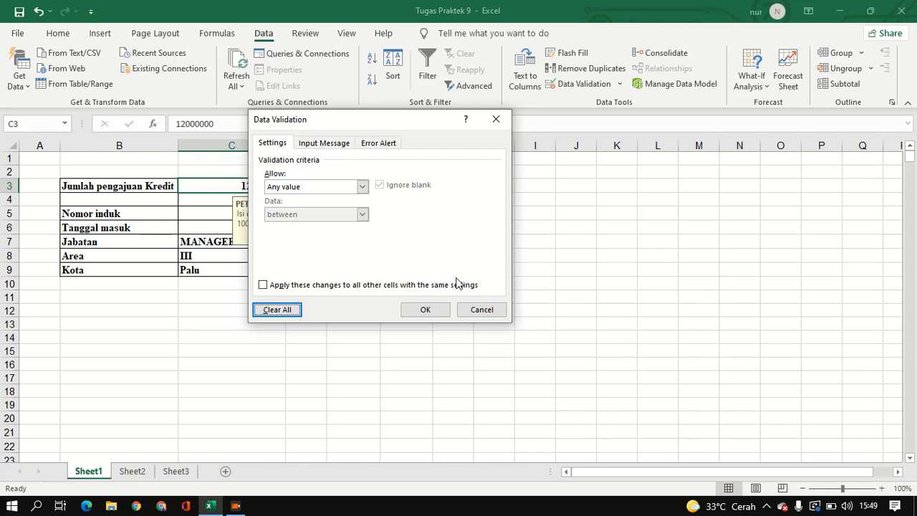
pyautogui.click(426, 311)
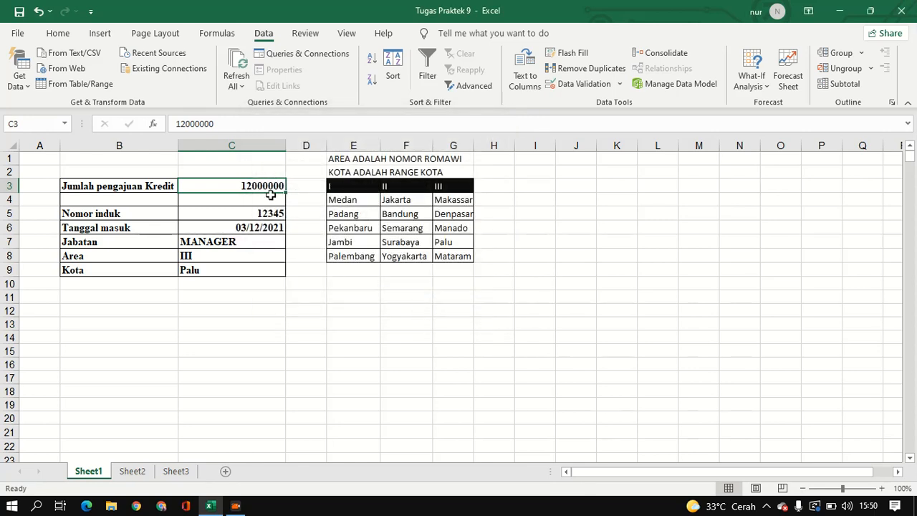
# Replace the Jumlah pengajuan Kredit value in C3 with 34
pyautogui.doubleClick(275, 188)
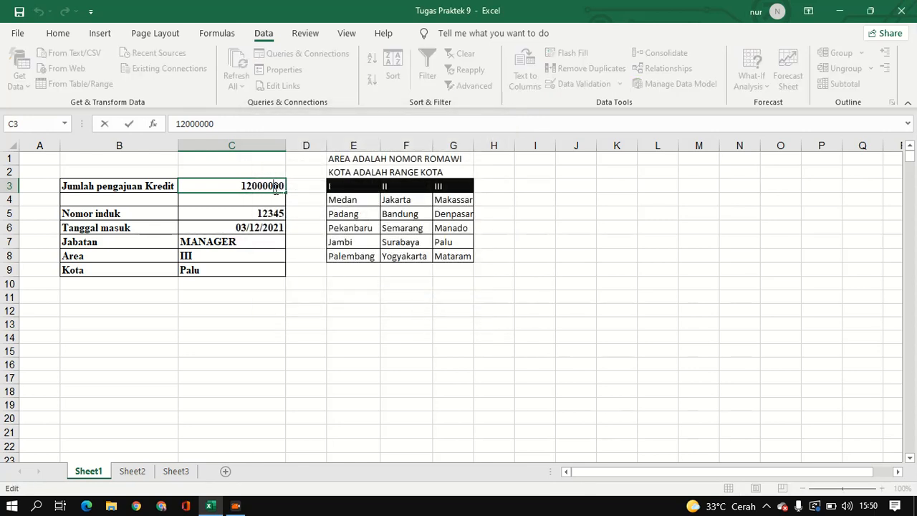
pyautogui.press('BackSpace')
pyautogui.press('BackSpace')
pyautogui.press('BackSpace')
pyautogui.press('BackSpace')
pyautogui.press('BackSpace')
pyautogui.press('BackSpace')
pyautogui.press('BackSpace')
pyautogui.press('BackSpace')
pyautogui.write('34')
pyautogui.press('Return')
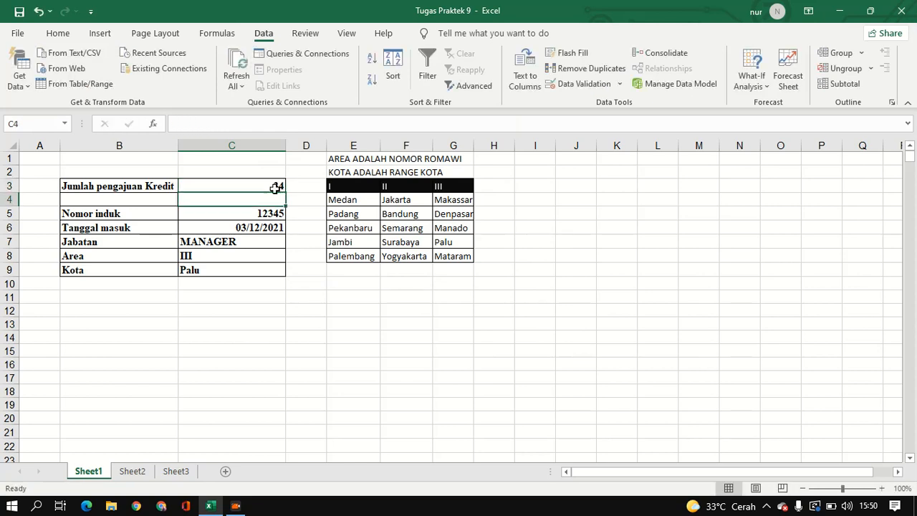
# Erase the Jumlah pengajuan Kredit value in C3
pyautogui.doubleClick(275, 188)
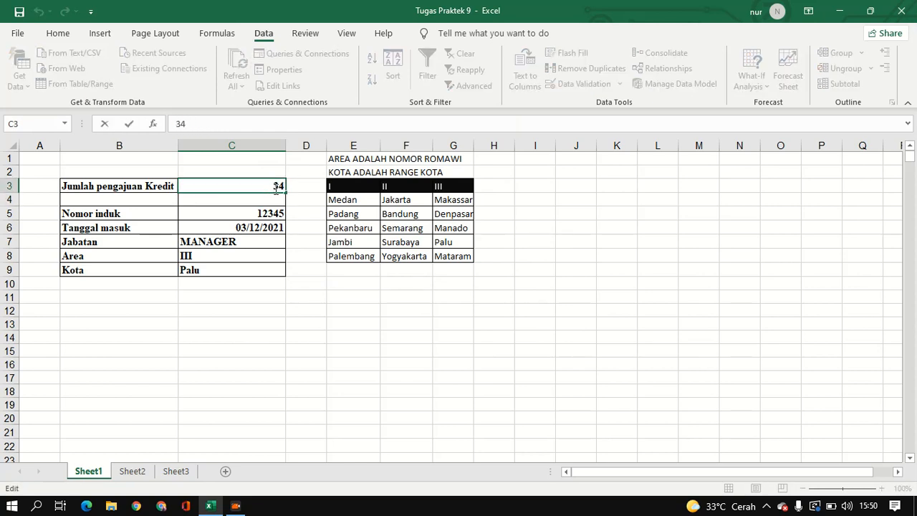
pyautogui.press('BackSpace')
pyautogui.press('BackSpace')
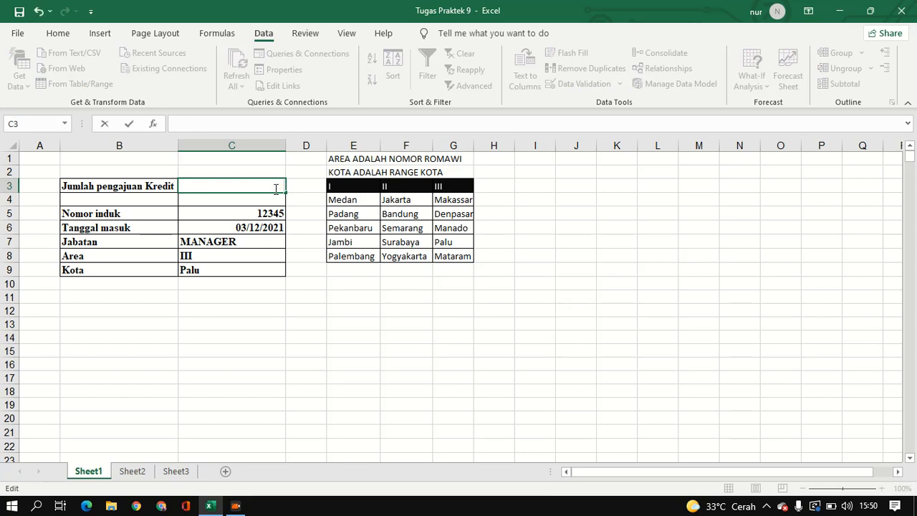